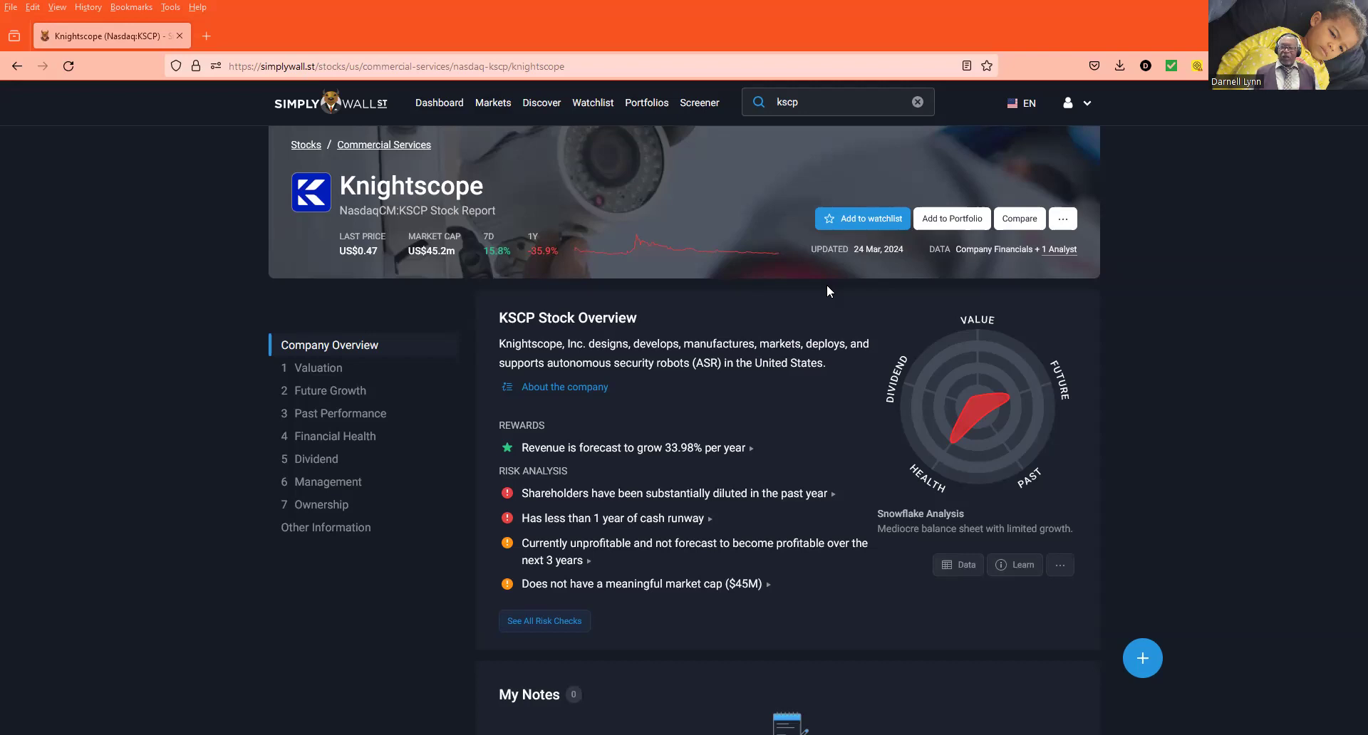
Expand Knightscope's full company description, then return to the top of the overview.
{"action": "left_click", "coordinate": [577, 387]}
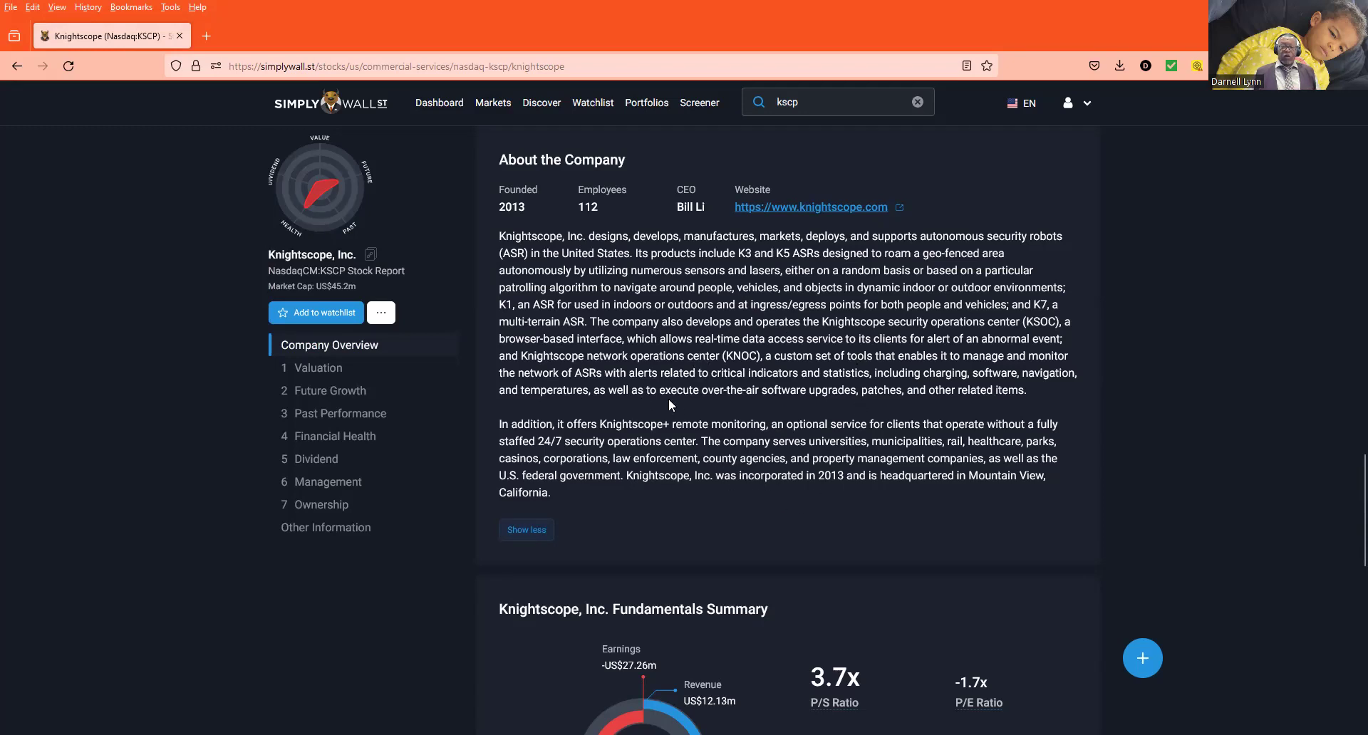
{"action": "left_click", "coordinate": [311, 352]}
{"action": "scroll", "coordinate": [647, 357], "scroll_direction": "down", "scroll_amount": 10}
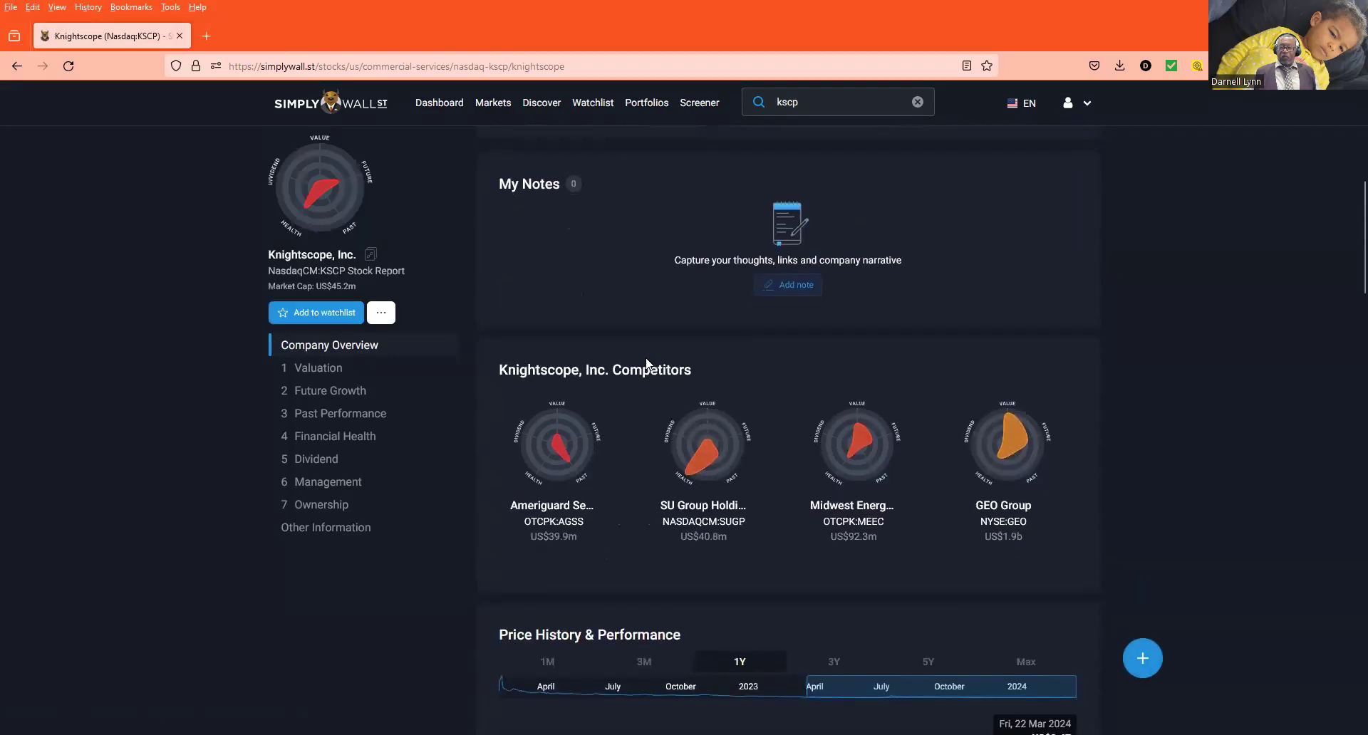
{"action": "scroll", "coordinate": [647, 364], "scroll_direction": "down", "scroll_amount": 3}
{"action": "scroll", "coordinate": [647, 364], "scroll_direction": "up", "scroll_amount": 2}
{"action": "scroll", "coordinate": [646, 360], "scroll_direction": "up", "scroll_amount": 4}
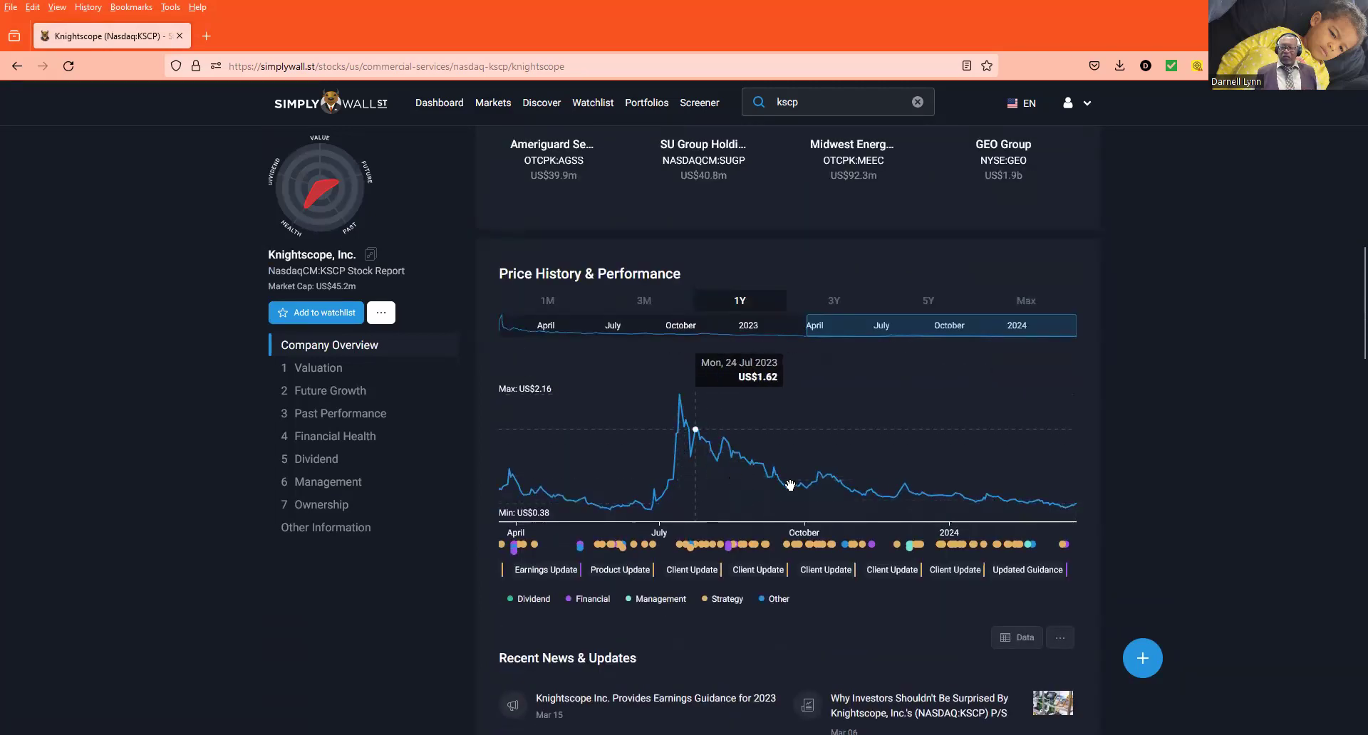
Move down through the overview to Valuation's Price-to-Sales comparison, KSCP 3.7x versus 2.3x peers.
{"action": "scroll", "coordinate": [596, 435], "scroll_direction": "down", "scroll_amount": 10}
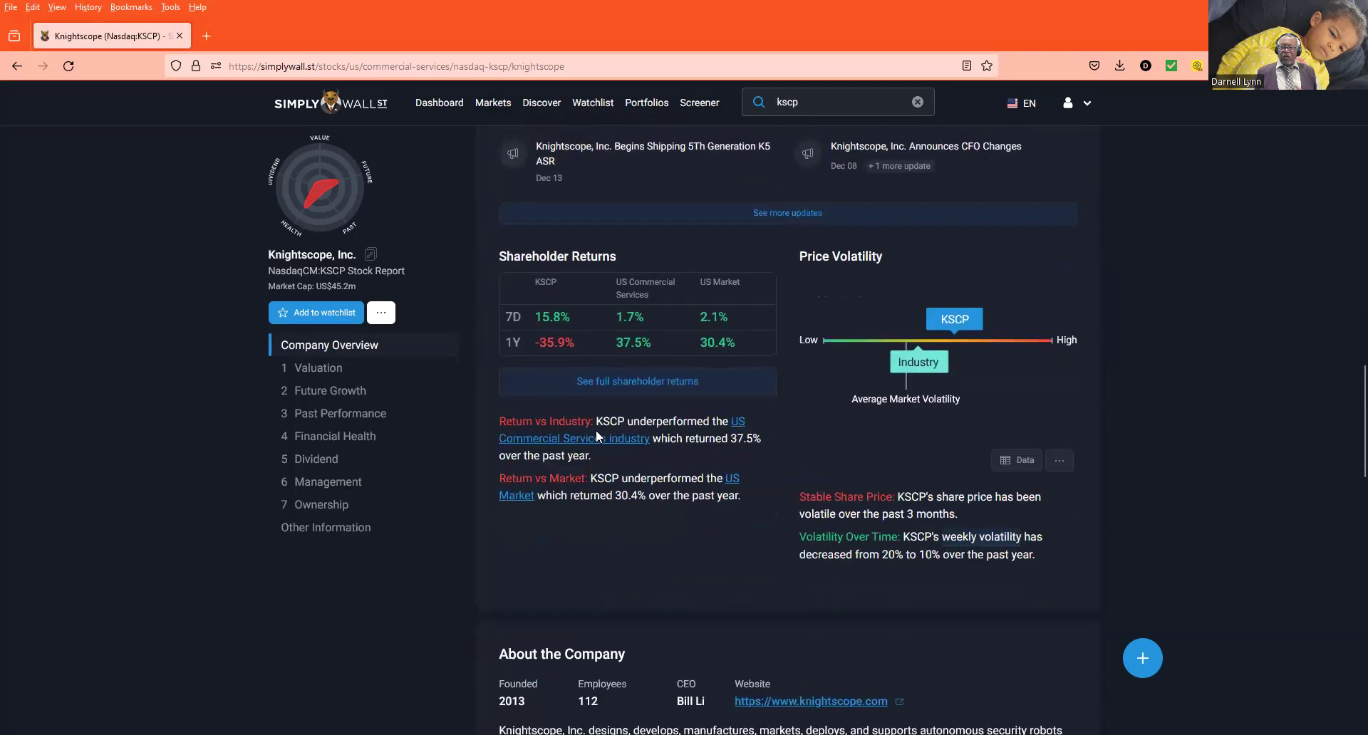
{"action": "scroll", "coordinate": [570, 271], "scroll_direction": "down", "scroll_amount": 2}
{"action": "scroll", "coordinate": [570, 278], "scroll_direction": "down", "scroll_amount": 12}
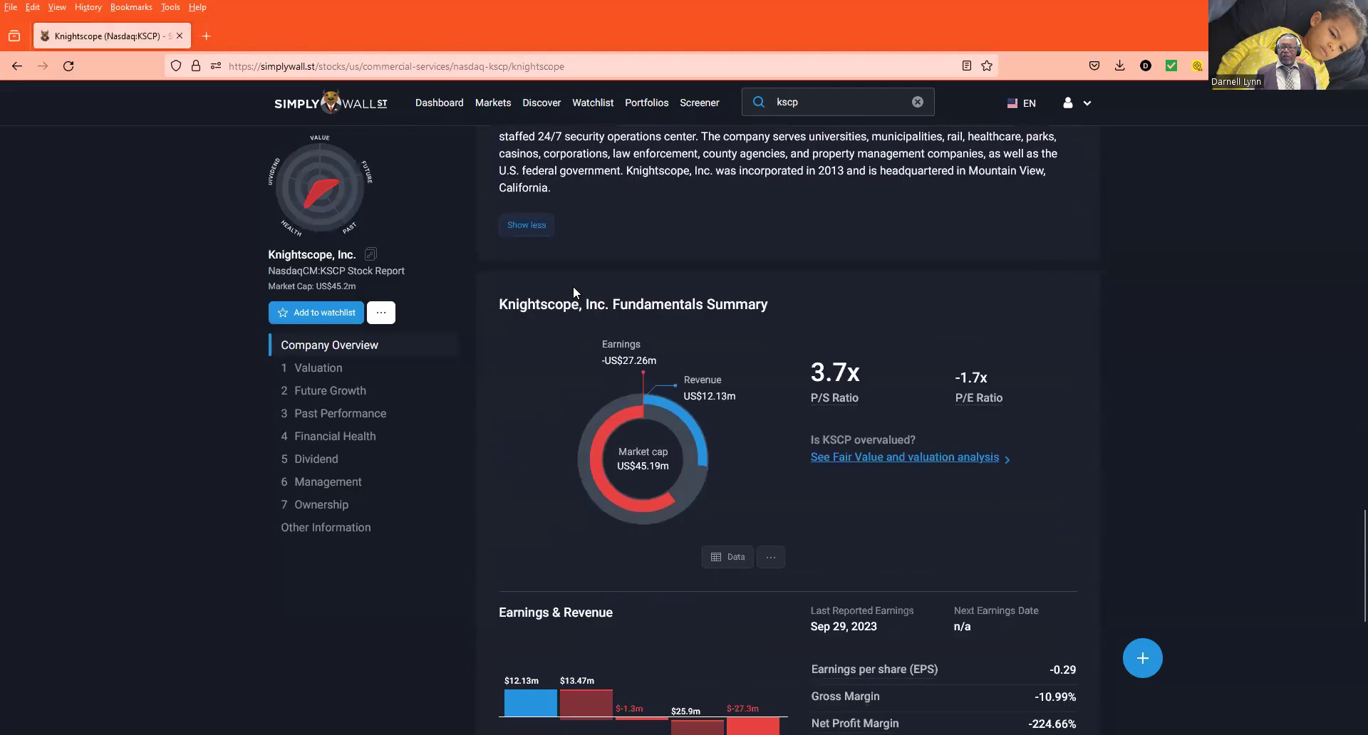
{"action": "scroll", "coordinate": [573, 287], "scroll_direction": "down", "scroll_amount": 10}
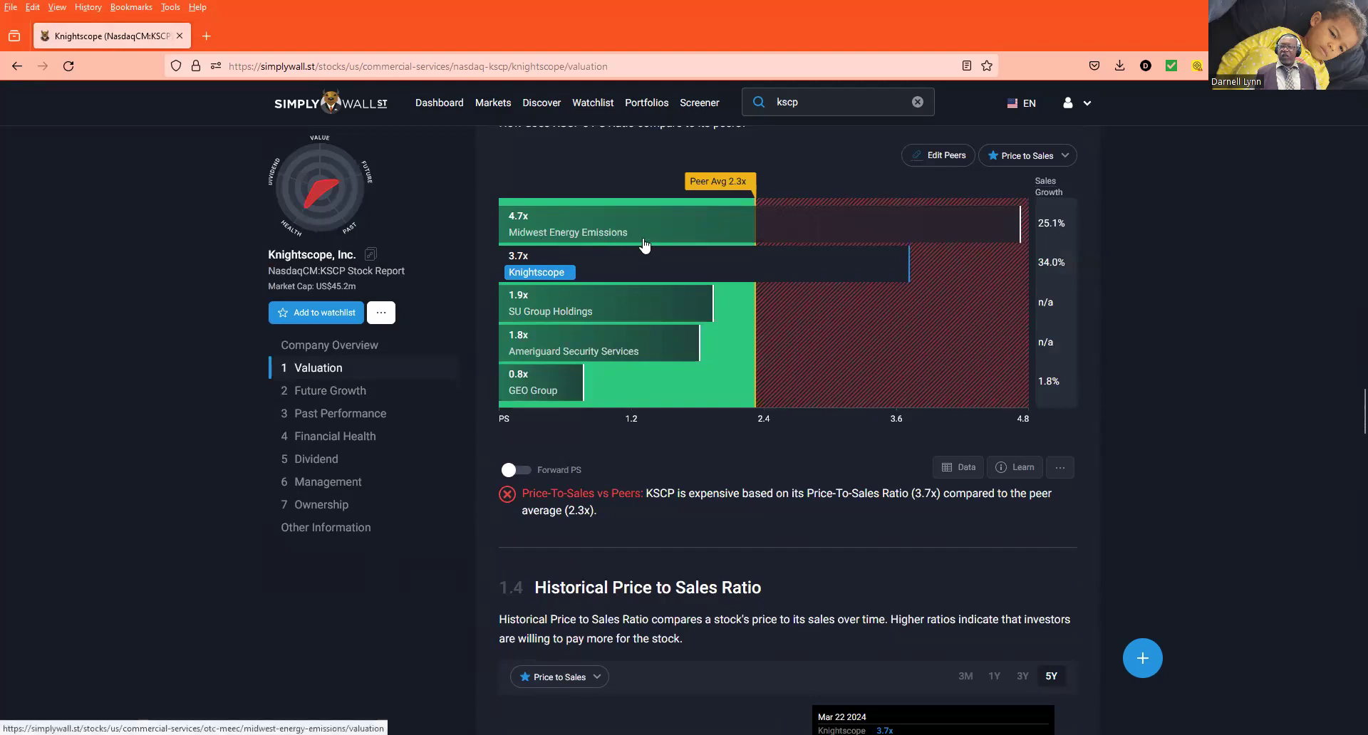
Review KSCP's Valuation and Future Growth forecasts (21% earnings, 34% revenue) down to Past Performance.
{"action": "scroll", "coordinate": [646, 245], "scroll_direction": "down", "scroll_amount": 7}
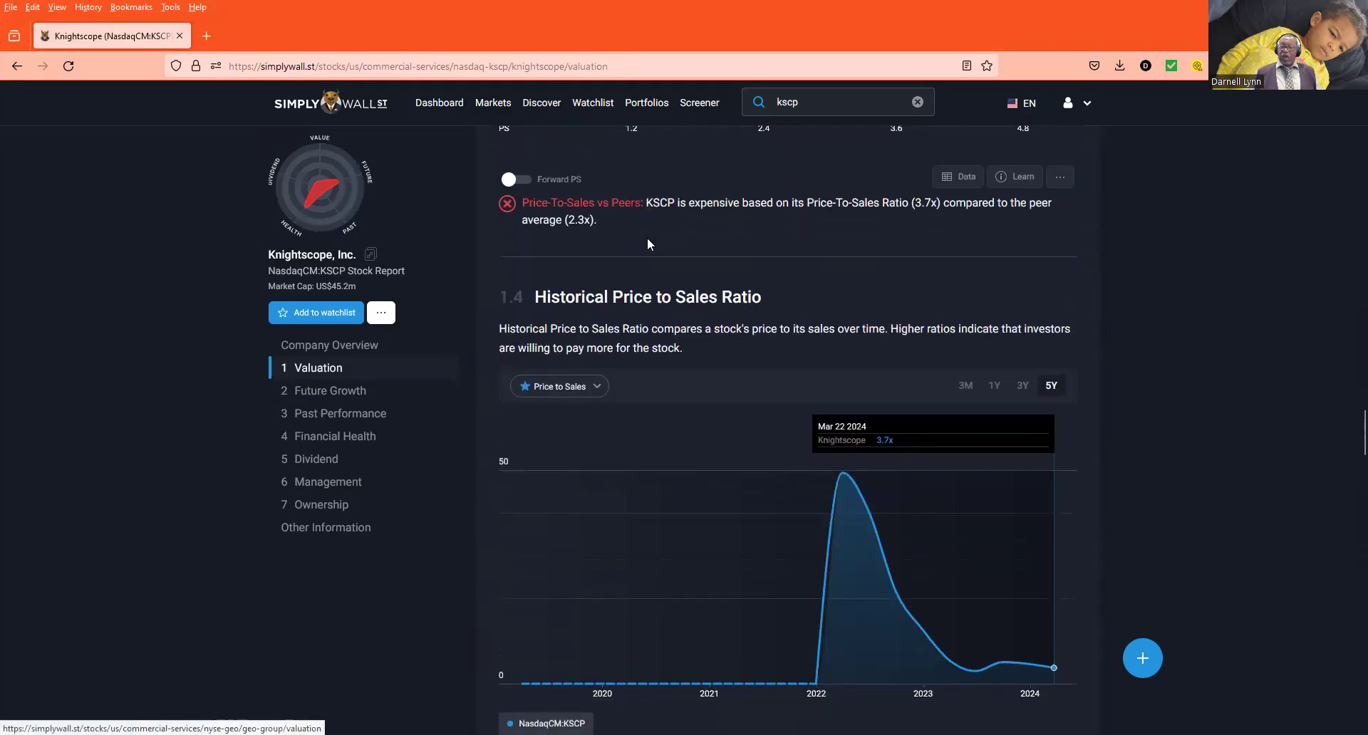
{"action": "scroll", "coordinate": [646, 245], "scroll_direction": "down", "scroll_amount": 2}
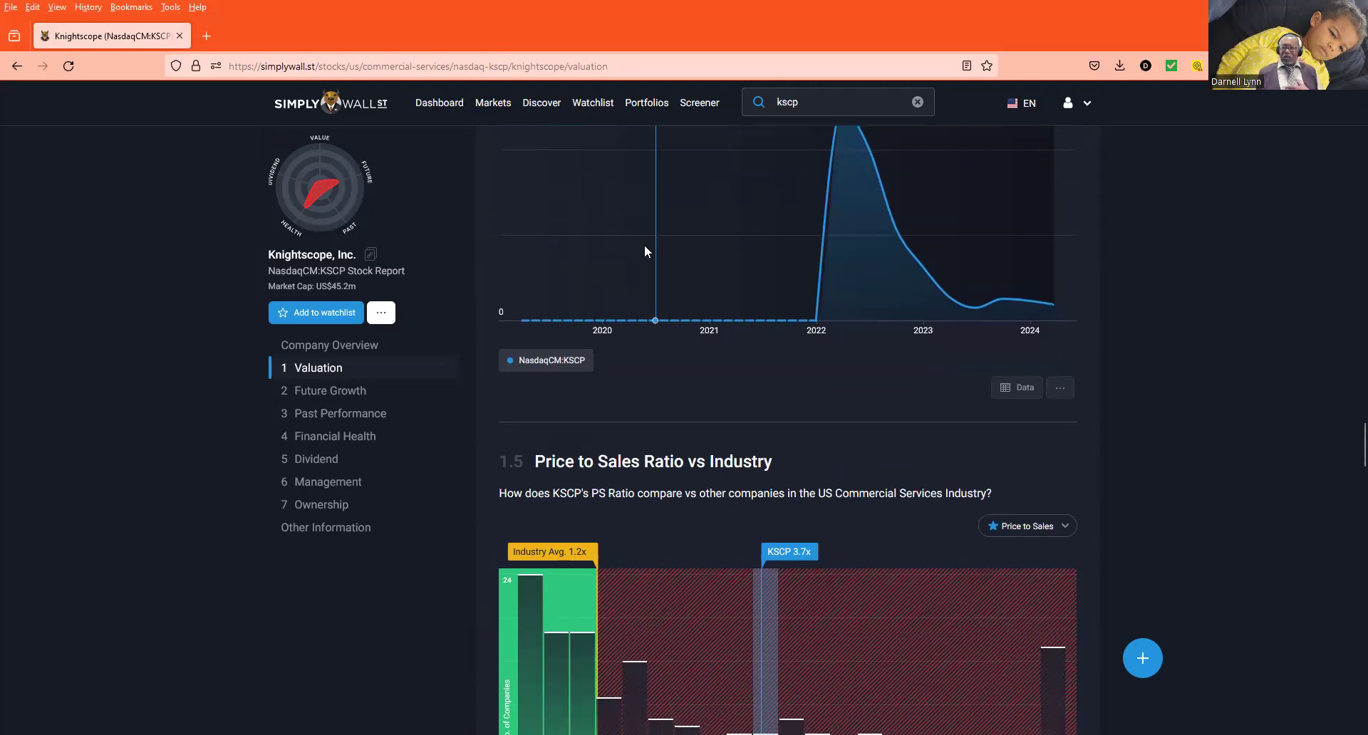
{"action": "scroll", "coordinate": [645, 246], "scroll_direction": "down", "scroll_amount": 2}
{"action": "scroll", "coordinate": [646, 251], "scroll_direction": "down", "scroll_amount": 3}
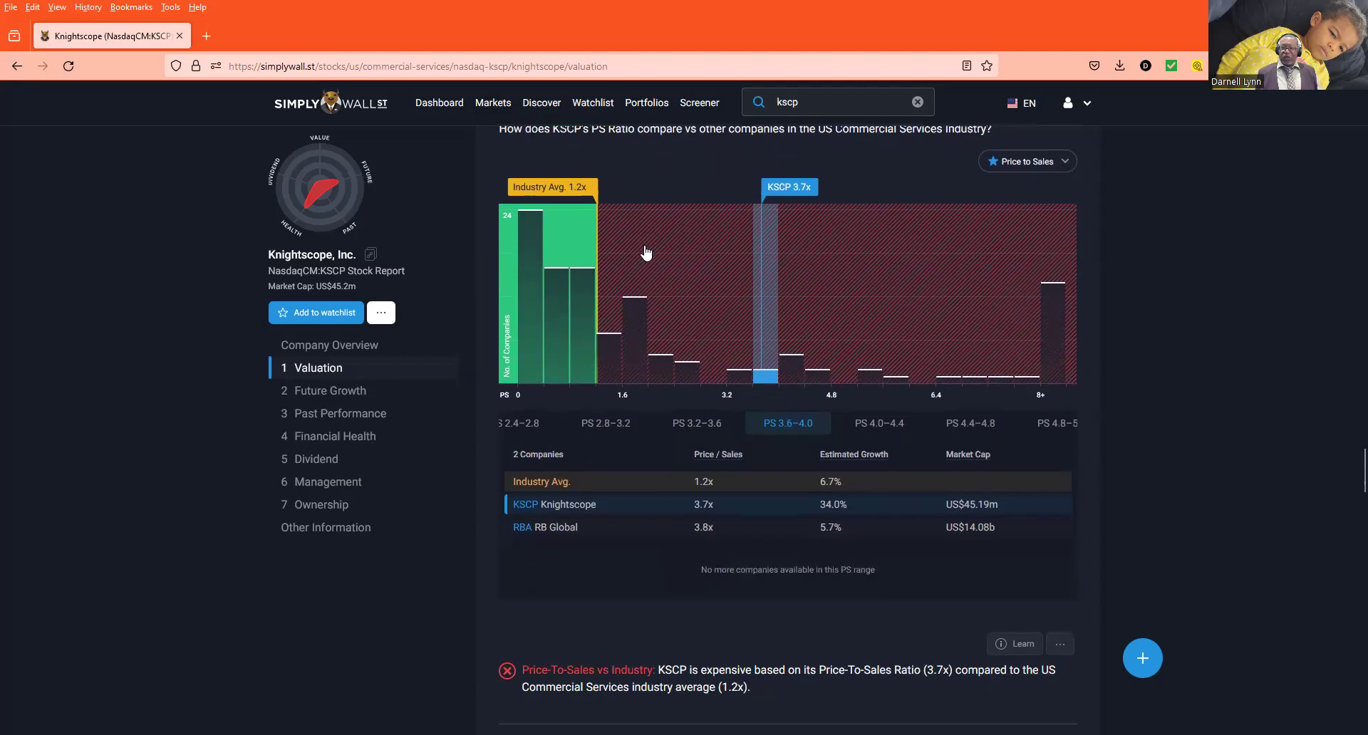
{"action": "scroll", "coordinate": [646, 251], "scroll_direction": "down", "scroll_amount": 6}
{"action": "scroll", "coordinate": [645, 247], "scroll_direction": "down", "scroll_amount": 5}
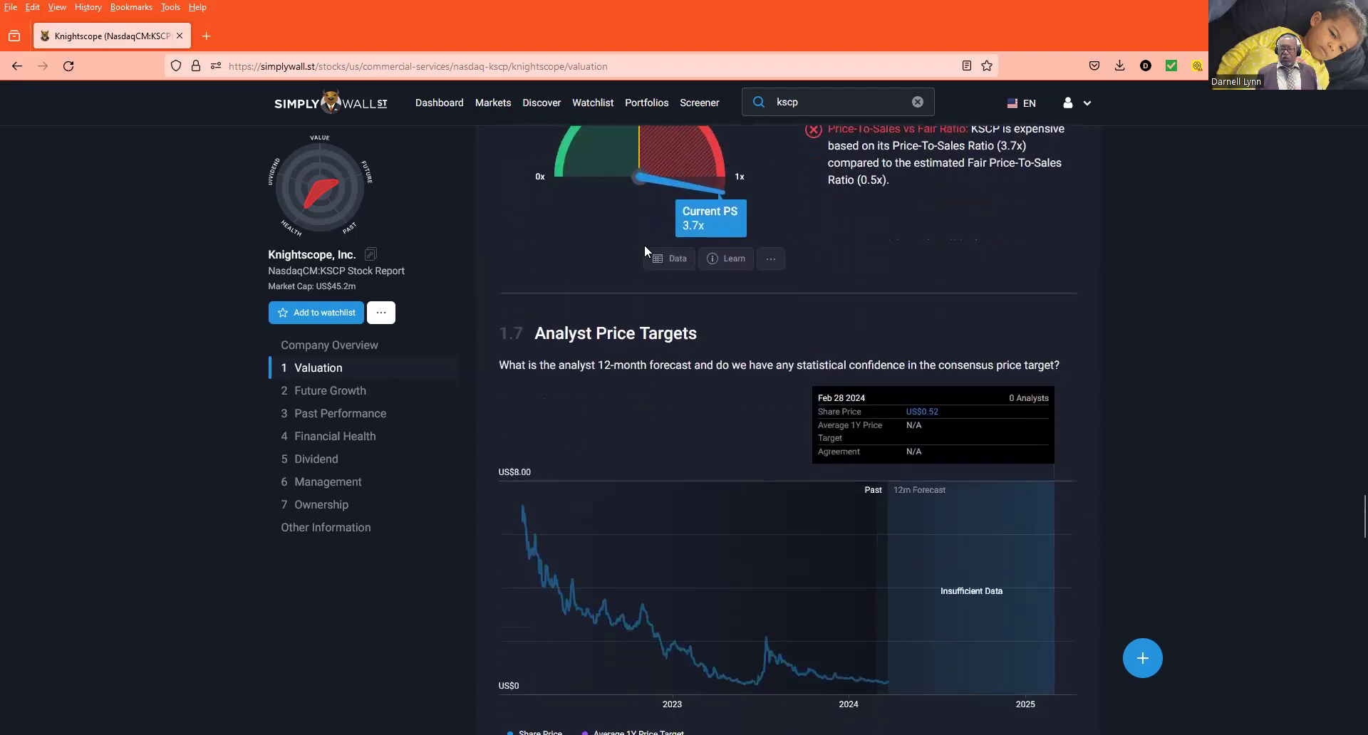
{"action": "scroll", "coordinate": [644, 245], "scroll_direction": "down", "scroll_amount": 2}
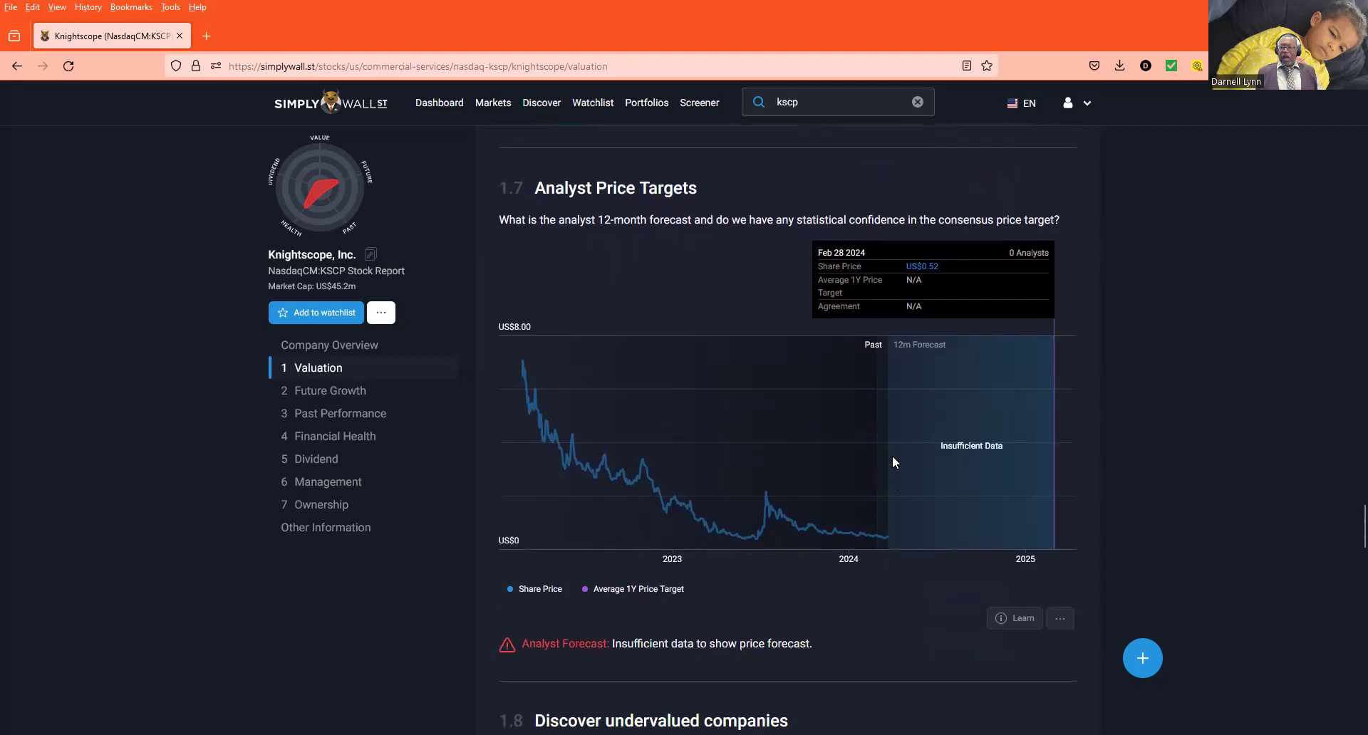
{"action": "scroll", "coordinate": [876, 431], "scroll_direction": "down", "scroll_amount": 12}
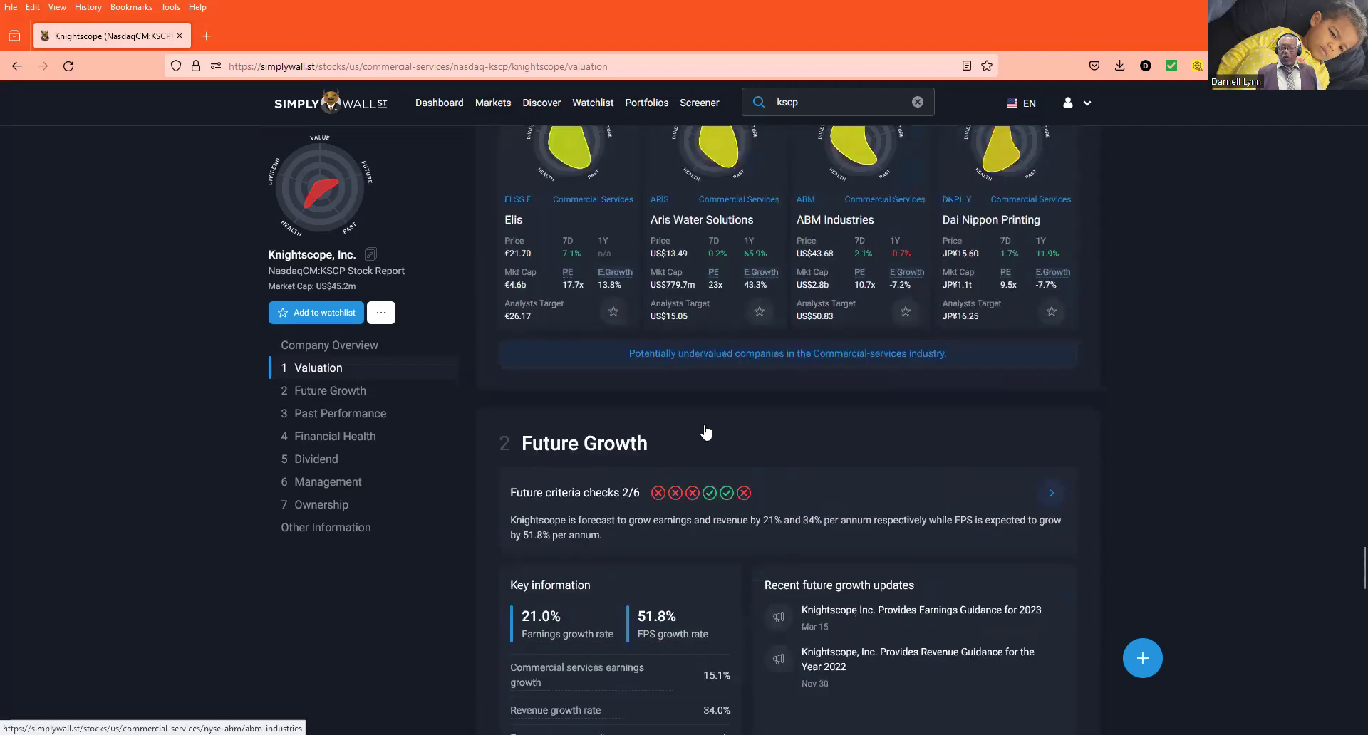
{"action": "scroll", "coordinate": [704, 424], "scroll_direction": "down", "scroll_amount": 5}
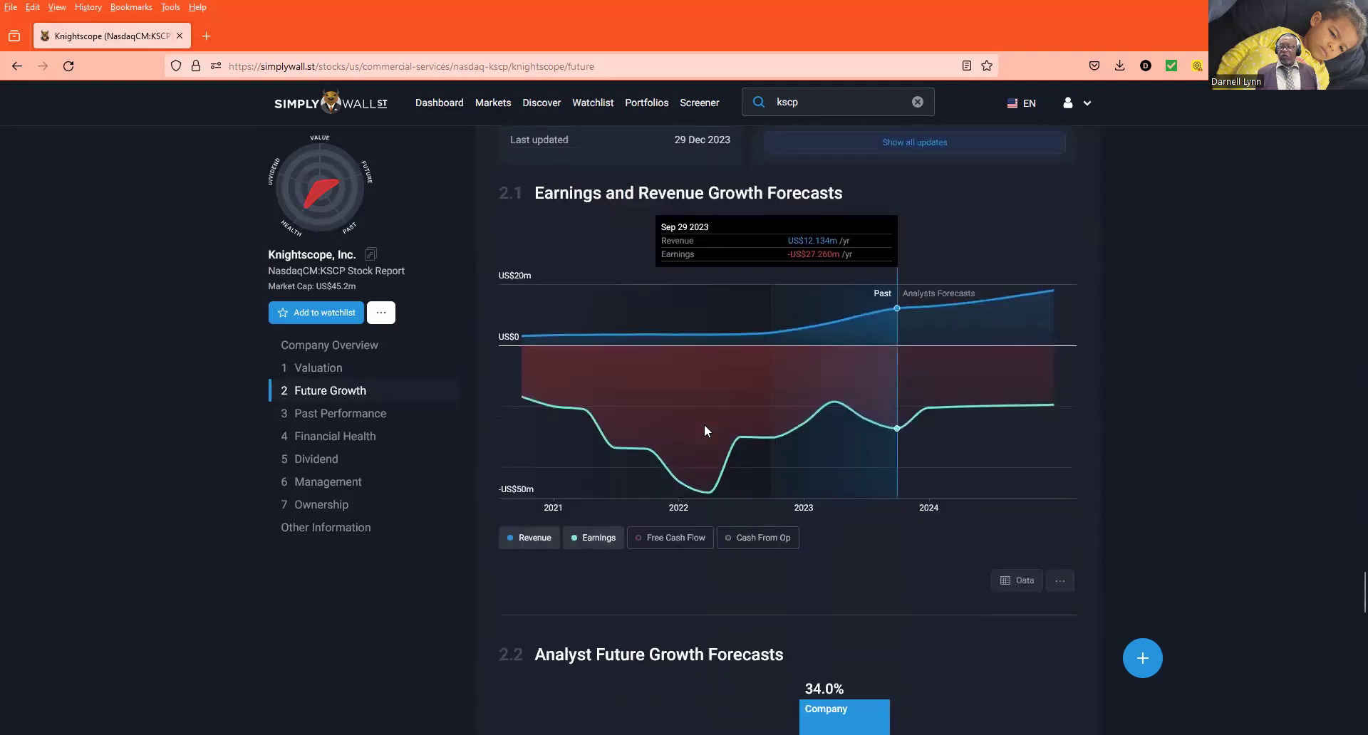
{"action": "scroll", "coordinate": [704, 424], "scroll_direction": "down", "scroll_amount": 3}
{"action": "scroll", "coordinate": [701, 426], "scroll_direction": "down", "scroll_amount": 5}
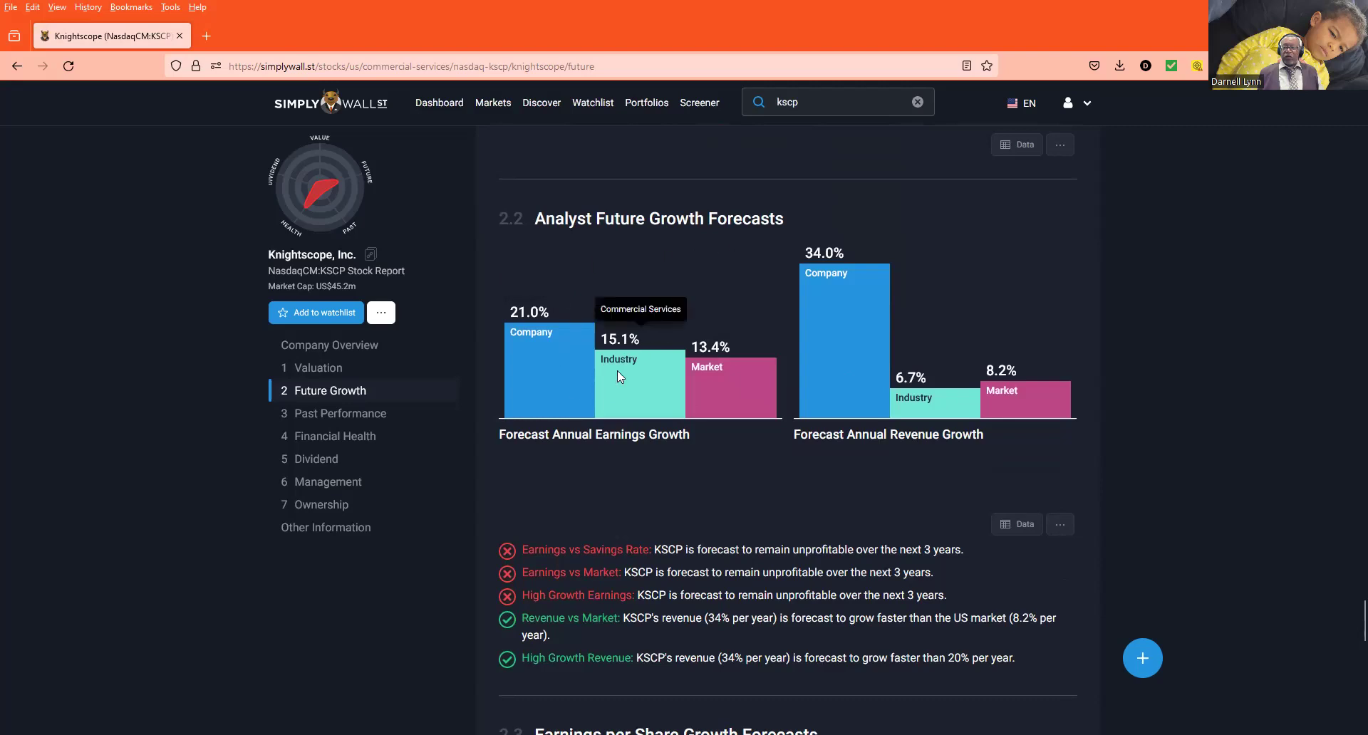
{"action": "scroll", "coordinate": [581, 383], "scroll_direction": "down", "scroll_amount": 10}
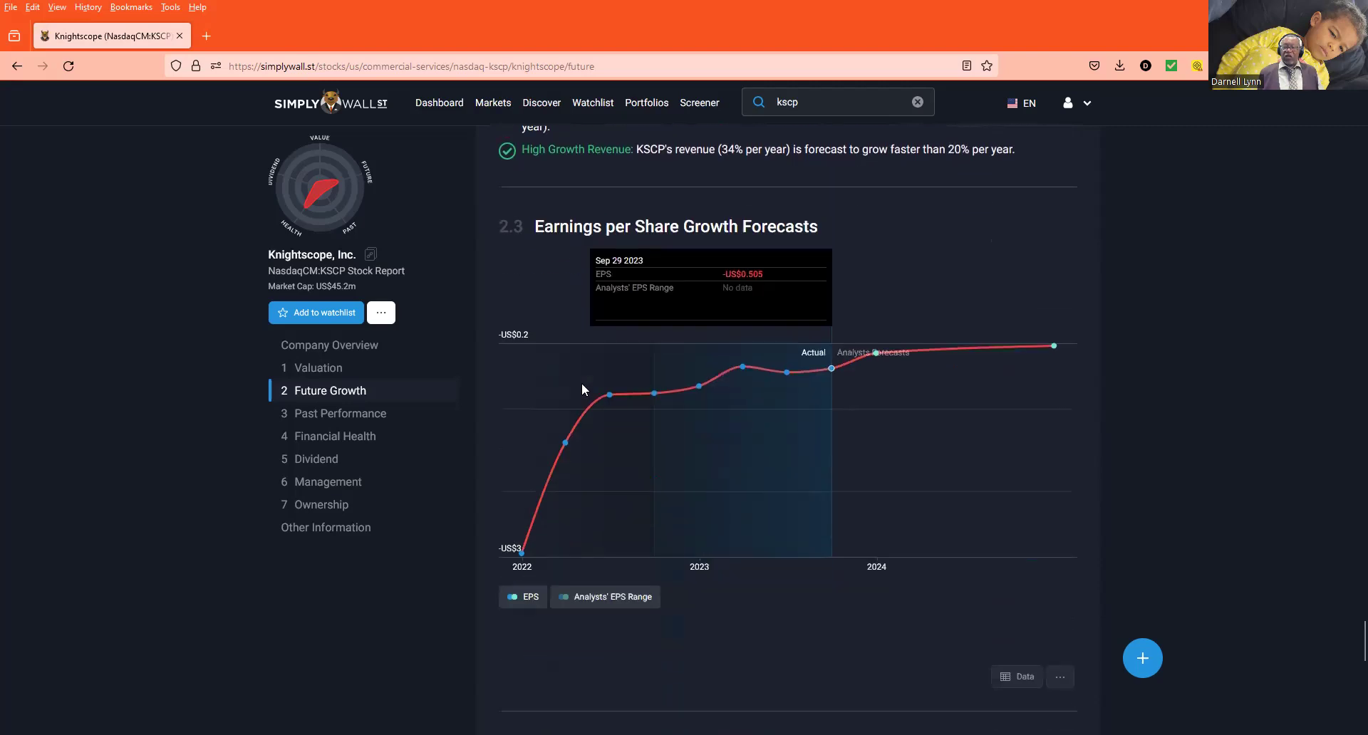
{"action": "scroll", "coordinate": [581, 382], "scroll_direction": "down", "scroll_amount": 15}
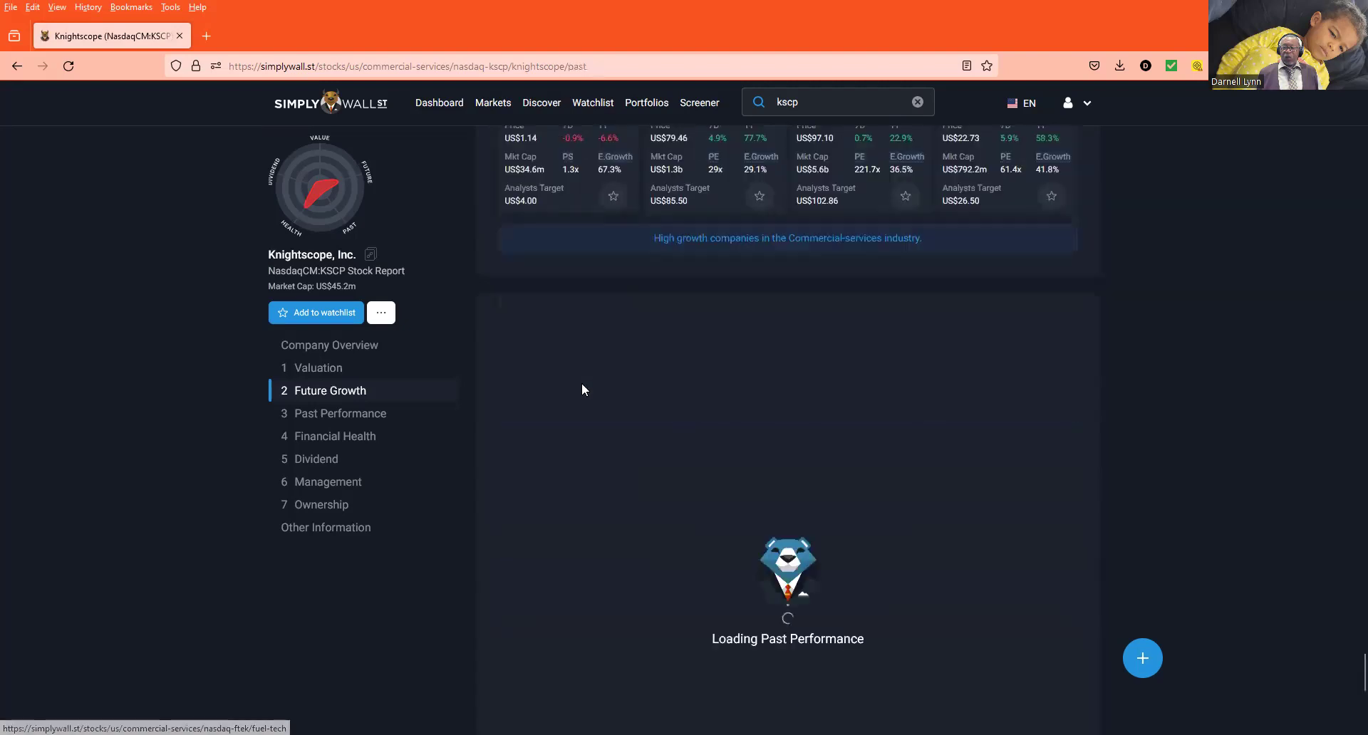
Review Knightscope's Past Performance and Financial Health (3/6 checks, 1.7% debt-to-equity) down to Dividend.
{"action": "scroll", "coordinate": [581, 384], "scroll_direction": "down", "scroll_amount": 9}
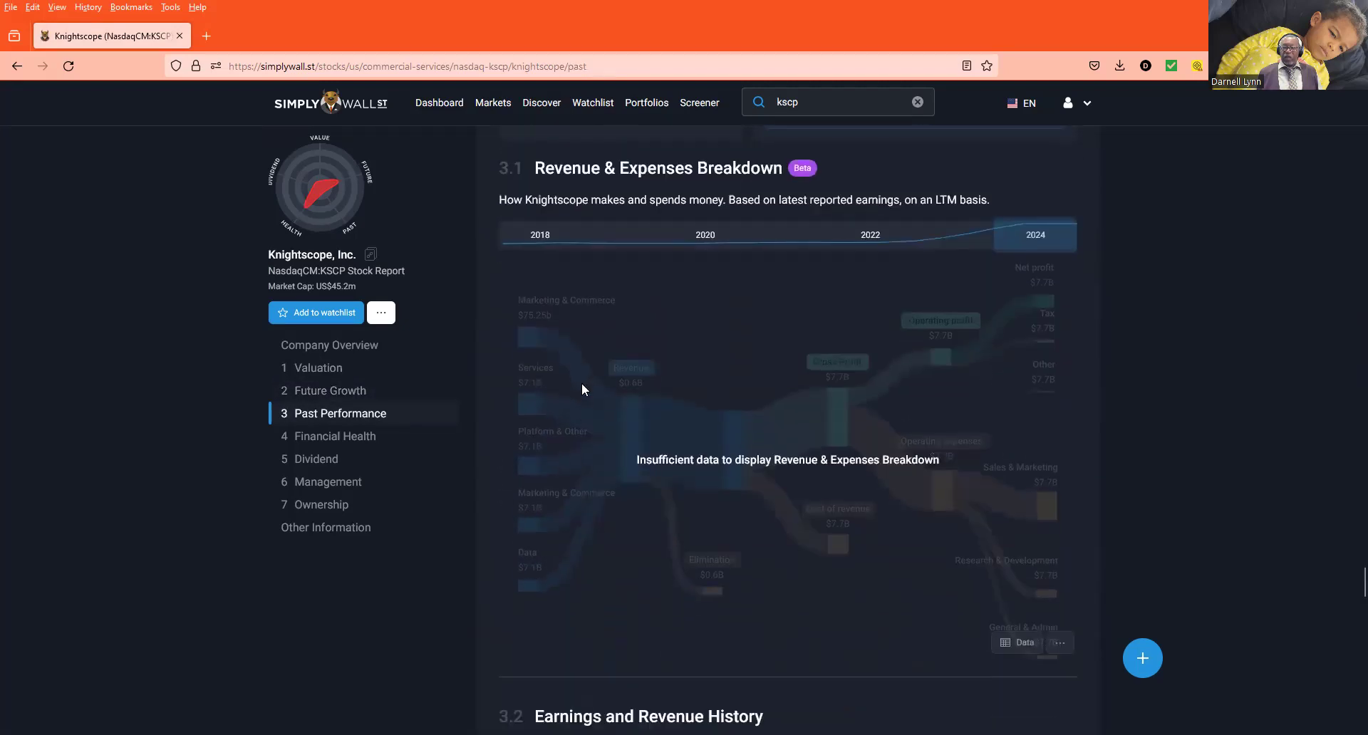
{"action": "scroll", "coordinate": [582, 384], "scroll_direction": "down", "scroll_amount": 11}
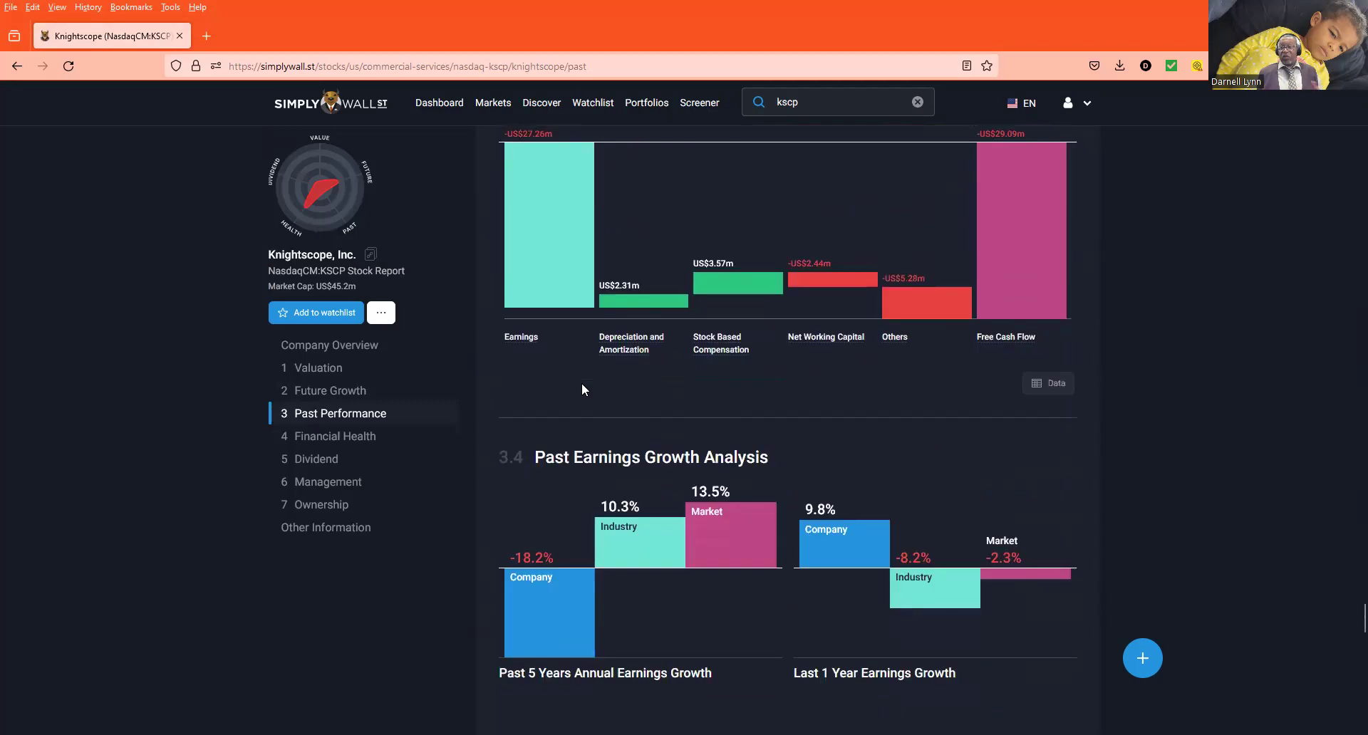
{"action": "scroll", "coordinate": [581, 388], "scroll_direction": "down", "scroll_amount": 6}
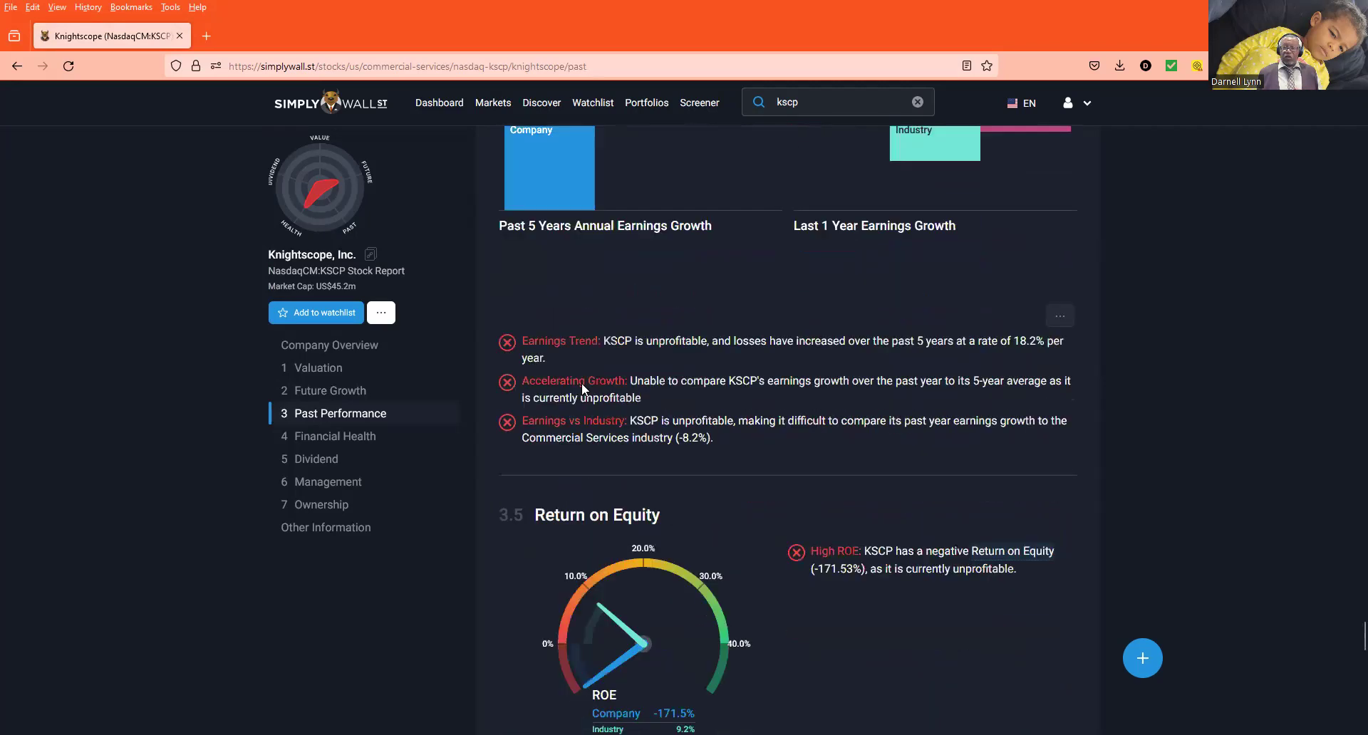
{"action": "scroll", "coordinate": [582, 388], "scroll_direction": "down", "scroll_amount": 10}
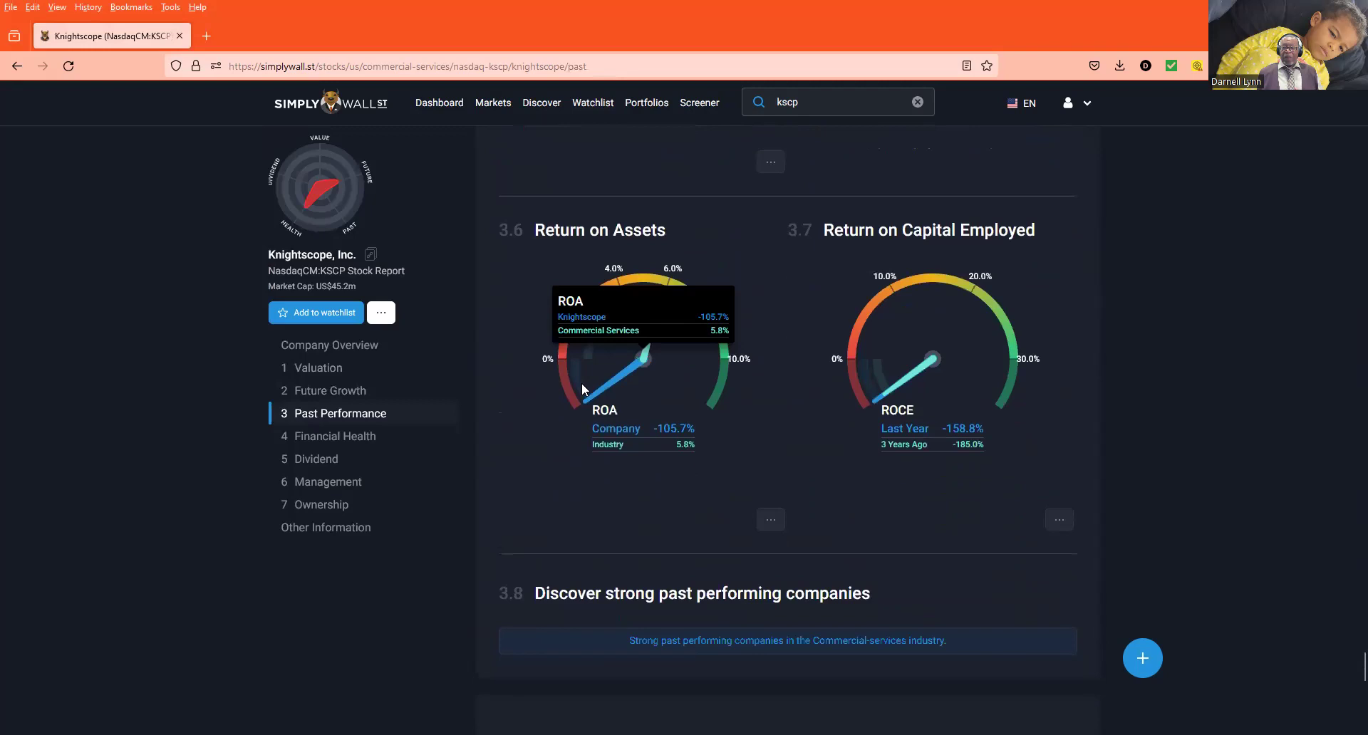
{"action": "scroll", "coordinate": [581, 385], "scroll_direction": "down", "scroll_amount": 7}
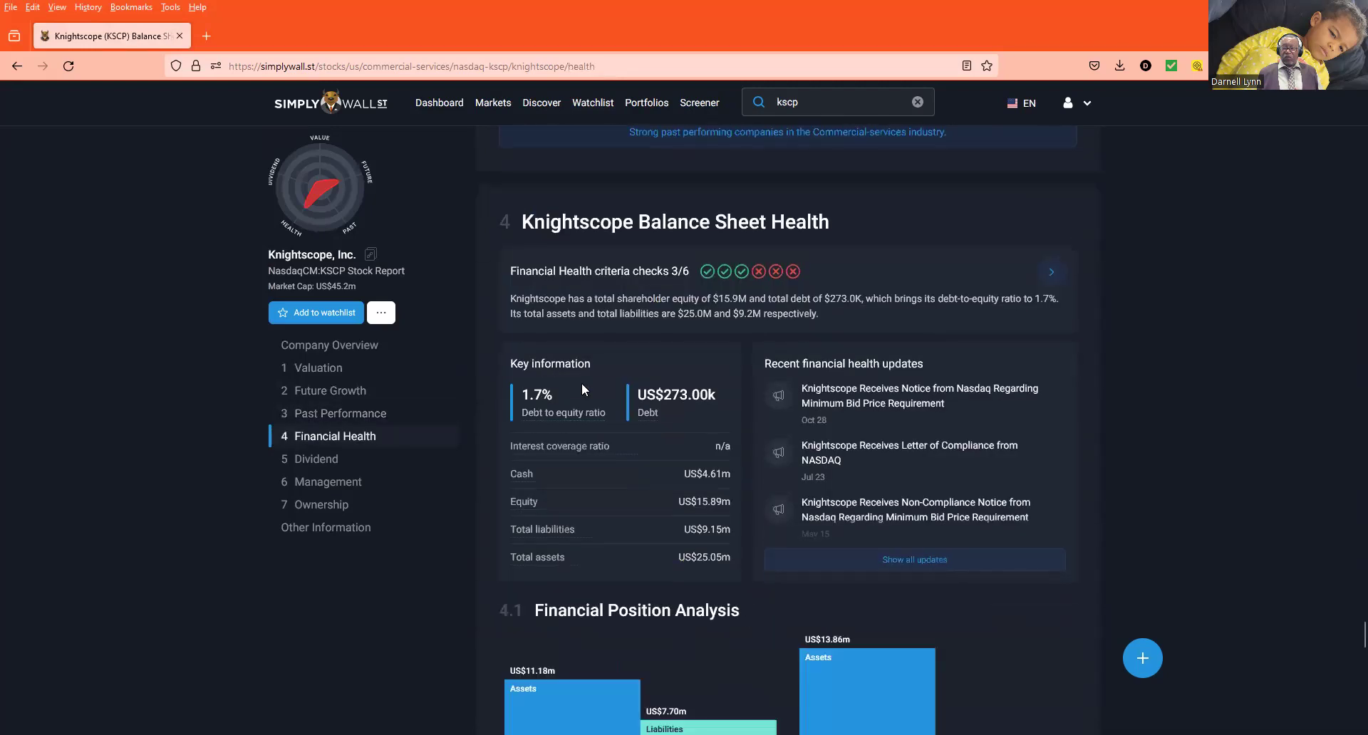
{"action": "scroll", "coordinate": [581, 383], "scroll_direction": "down", "scroll_amount": 2}
{"action": "scroll", "coordinate": [619, 368], "scroll_direction": "up", "scroll_amount": 3}
{"action": "scroll", "coordinate": [778, 386], "scroll_direction": "down", "scroll_amount": 1}
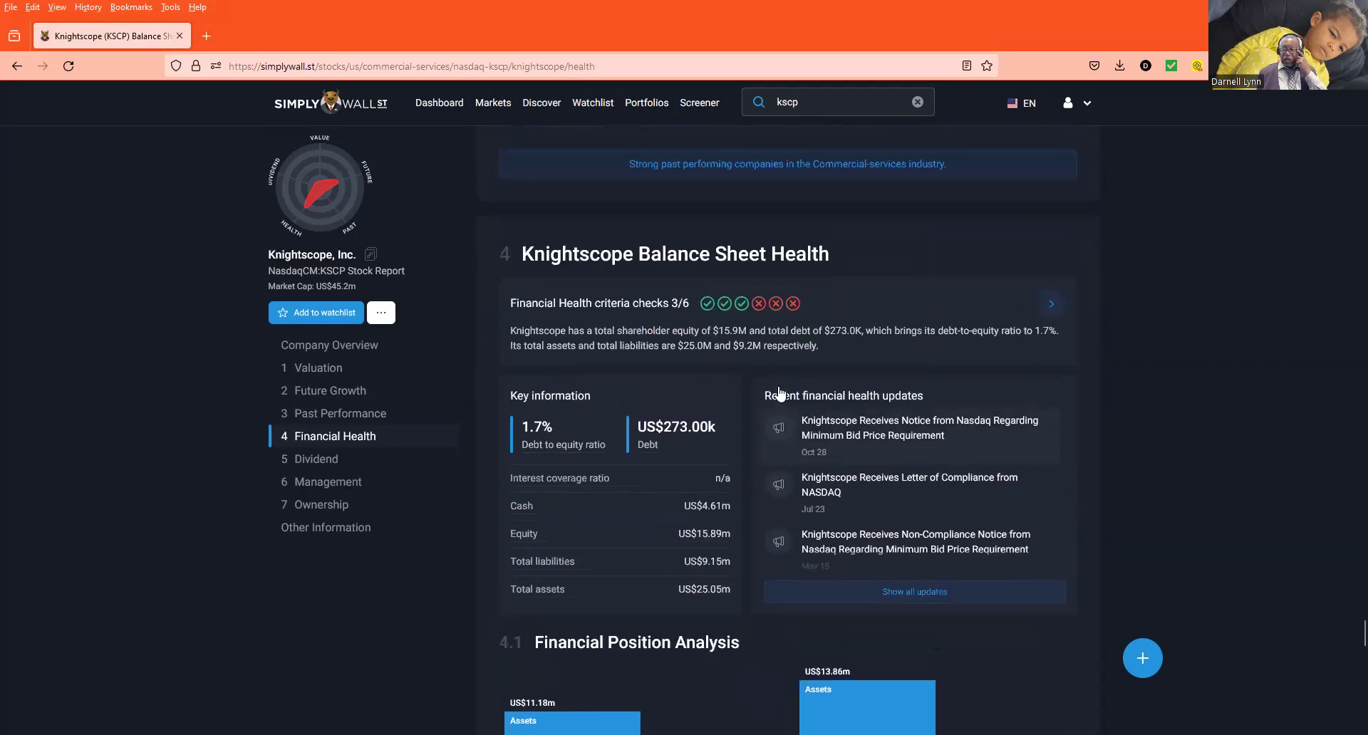
{"action": "scroll", "coordinate": [778, 393], "scroll_direction": "down", "scroll_amount": 10}
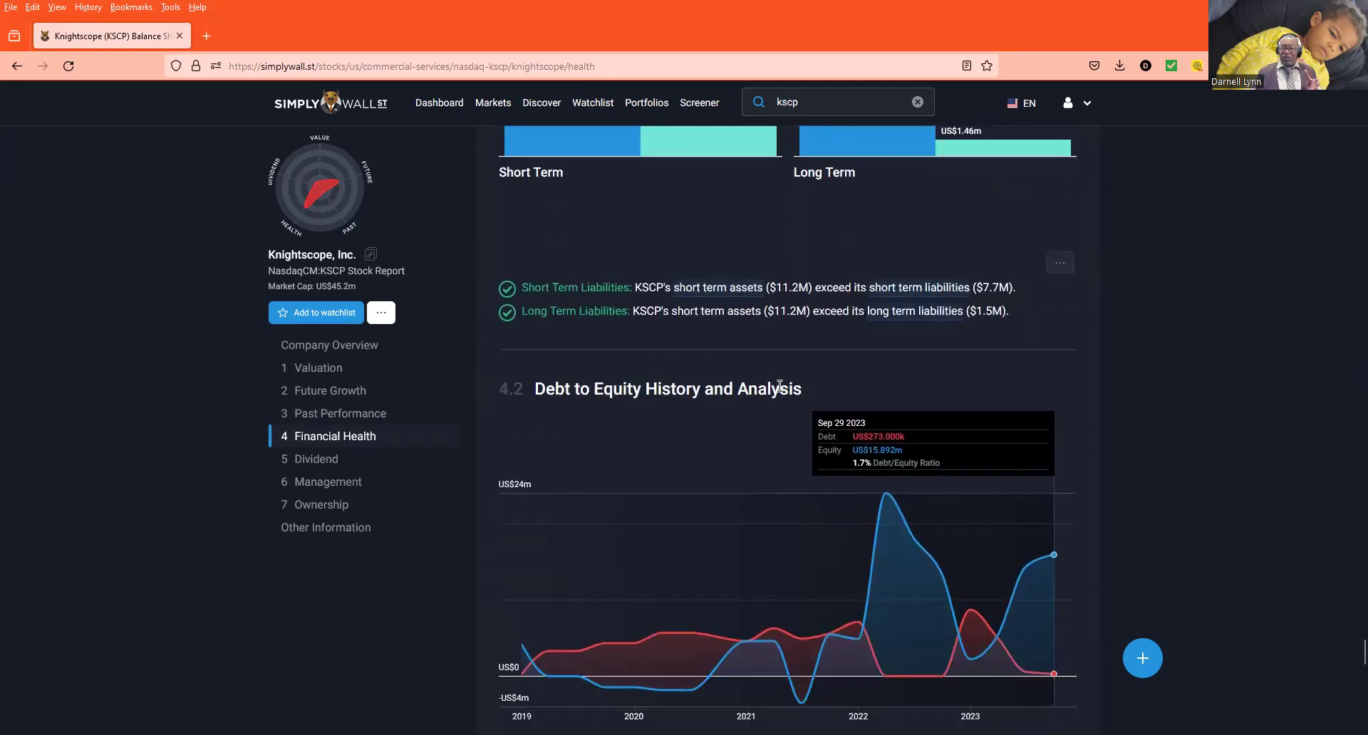
{"action": "scroll", "coordinate": [617, 322], "scroll_direction": "up", "scroll_amount": 1}
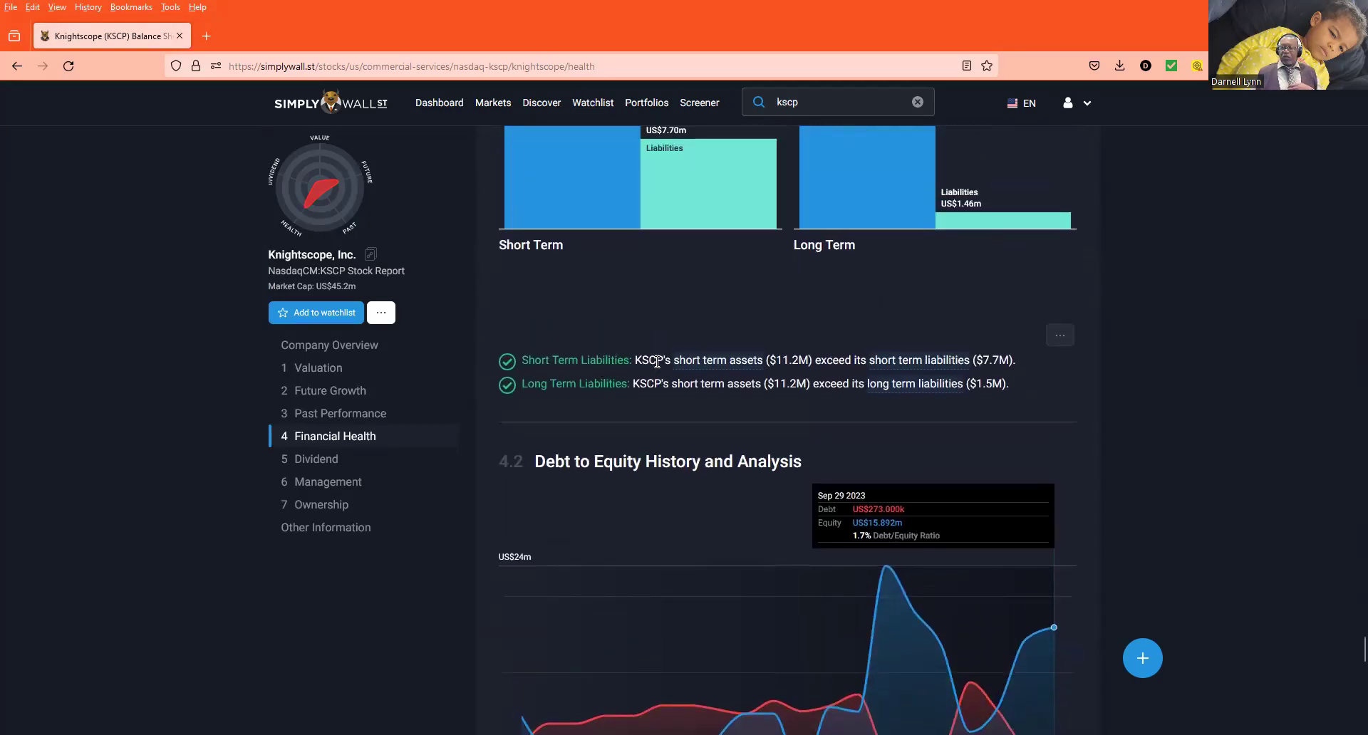
{"action": "scroll", "coordinate": [709, 395], "scroll_direction": "up", "scroll_amount": 5}
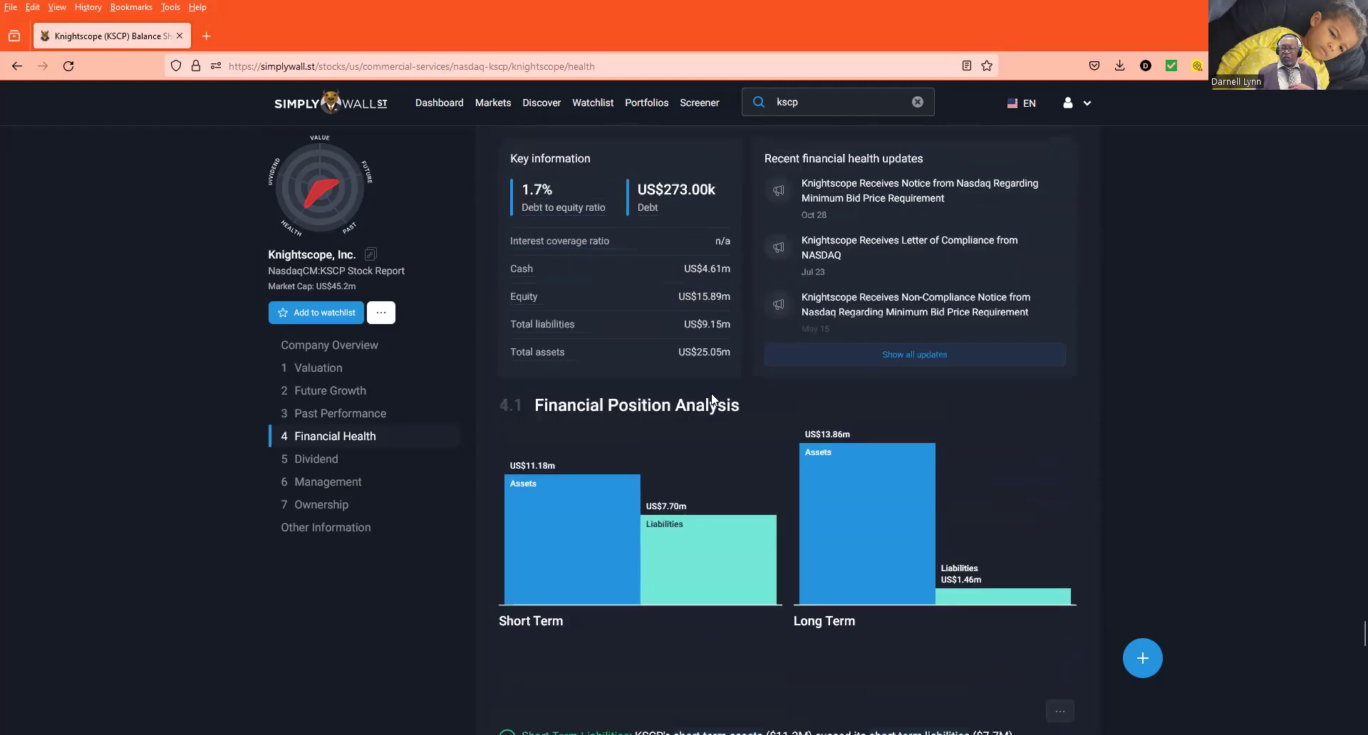
{"action": "scroll", "coordinate": [711, 392], "scroll_direction": "down", "scroll_amount": 11}
{"action": "scroll", "coordinate": [711, 398], "scroll_direction": "down", "scroll_amount": 4}
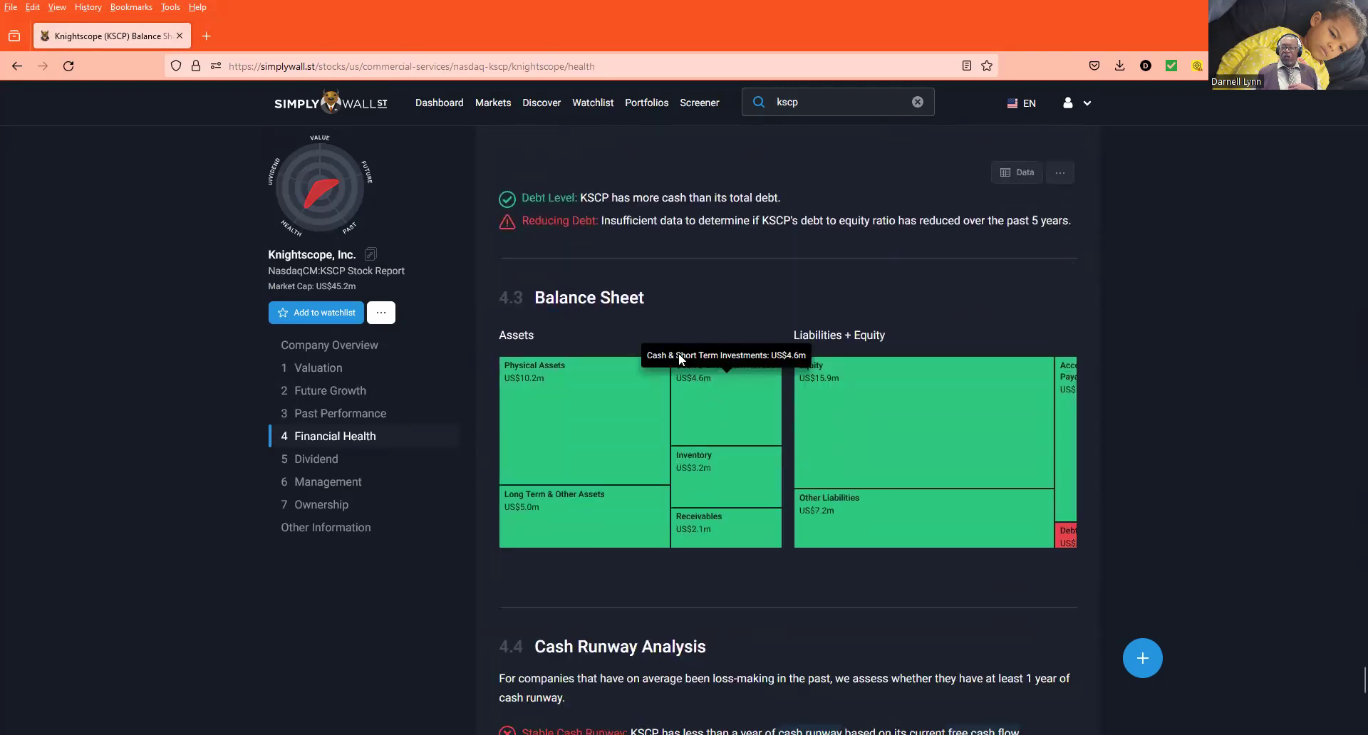
{"action": "scroll", "coordinate": [675, 237], "scroll_direction": "down", "scroll_amount": 5}
{"action": "scroll", "coordinate": [674, 235], "scroll_direction": "down", "scroll_amount": 6}
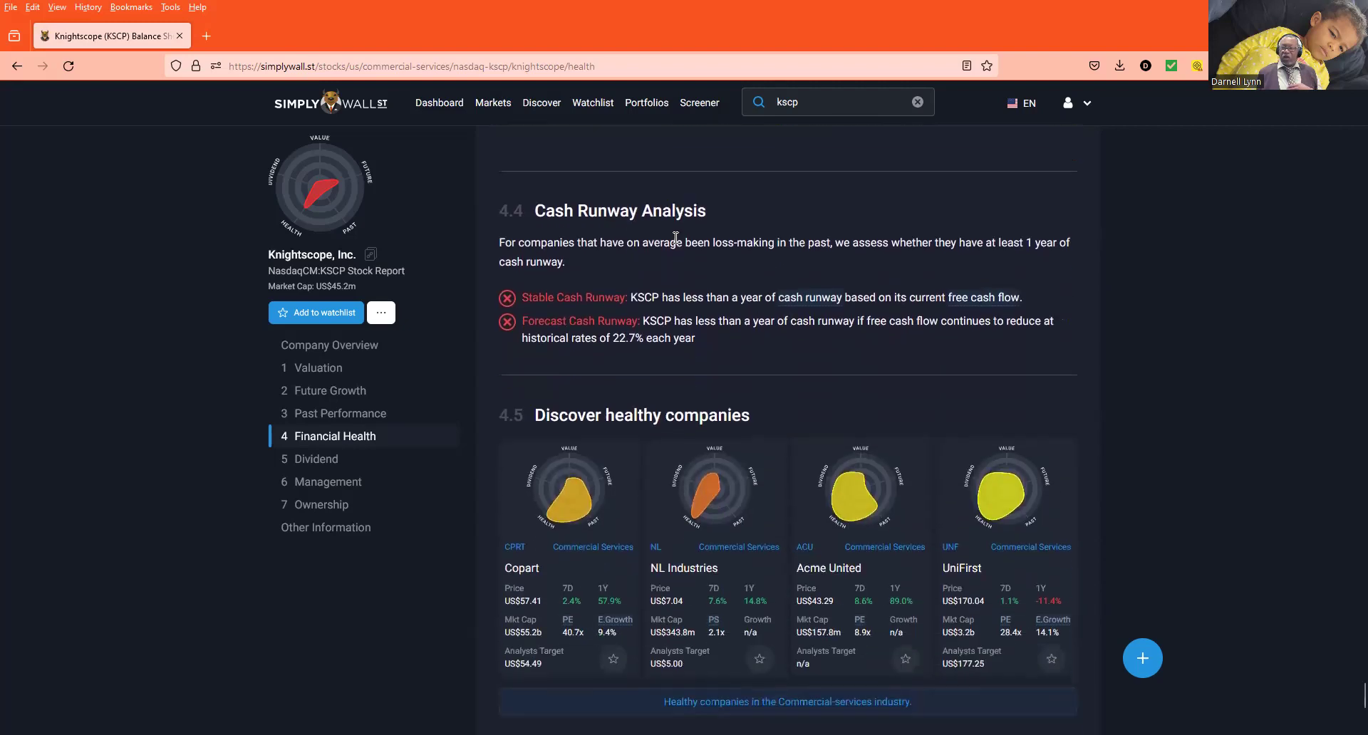
Move through KSCP's Dividend and Management sections down to Ownership.
{"action": "scroll", "coordinate": [674, 242], "scroll_direction": "down", "scroll_amount": 5}
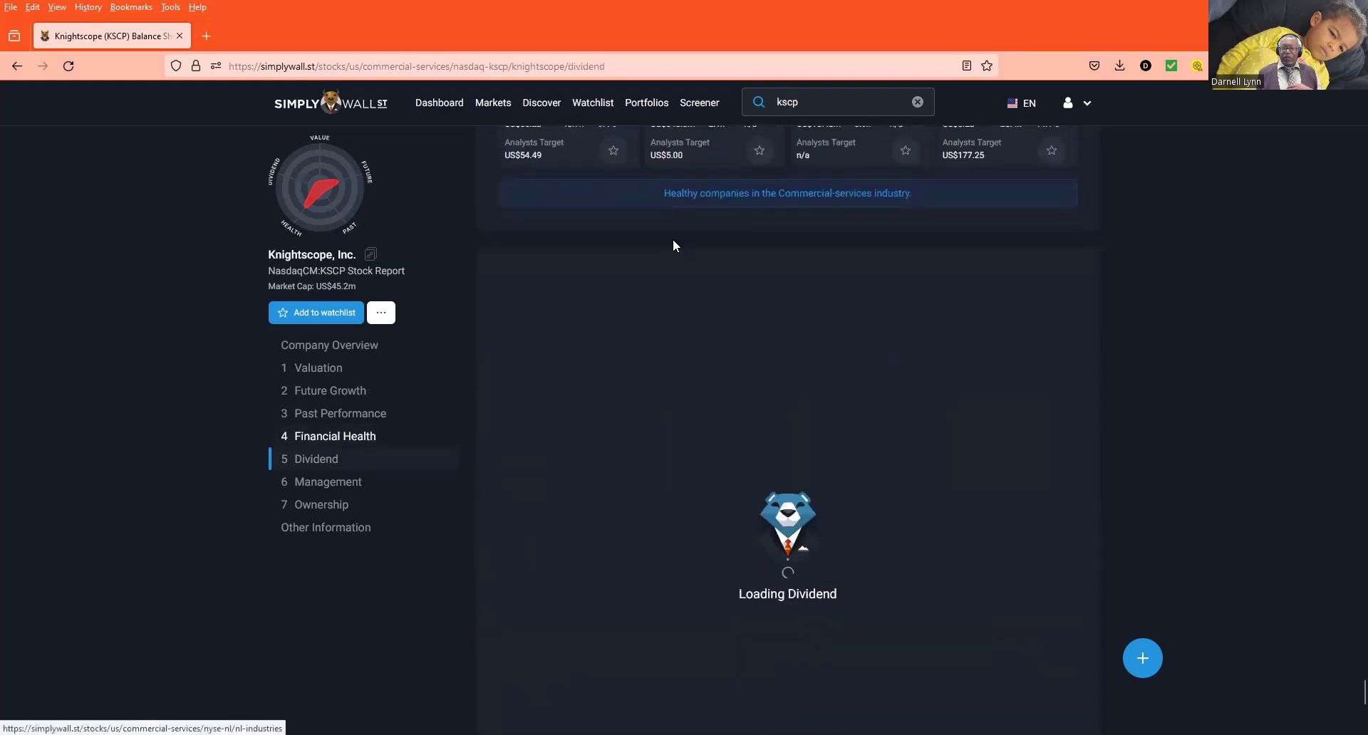
{"action": "scroll", "coordinate": [674, 243], "scroll_direction": "down", "scroll_amount": 12}
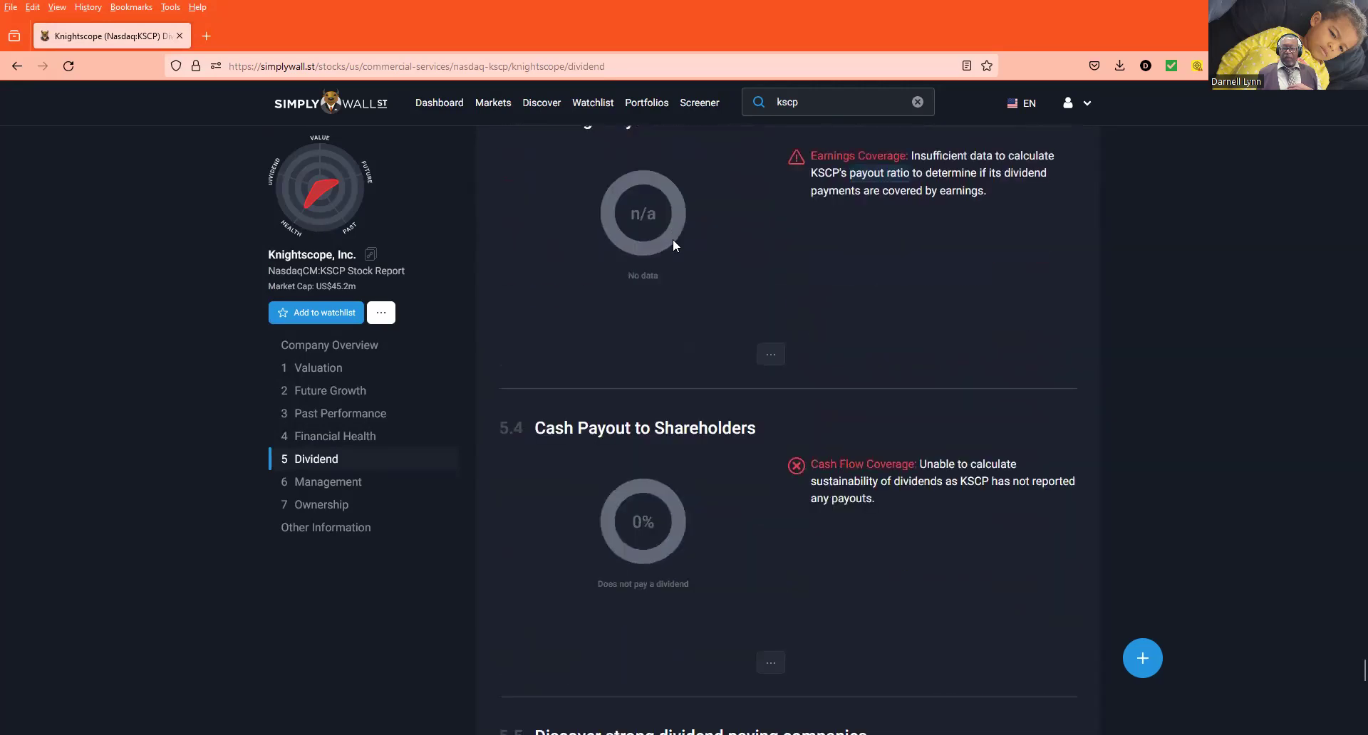
{"action": "scroll", "coordinate": [674, 239], "scroll_direction": "down", "scroll_amount": 14}
{"action": "scroll", "coordinate": [673, 240], "scroll_direction": "down", "scroll_amount": 4}
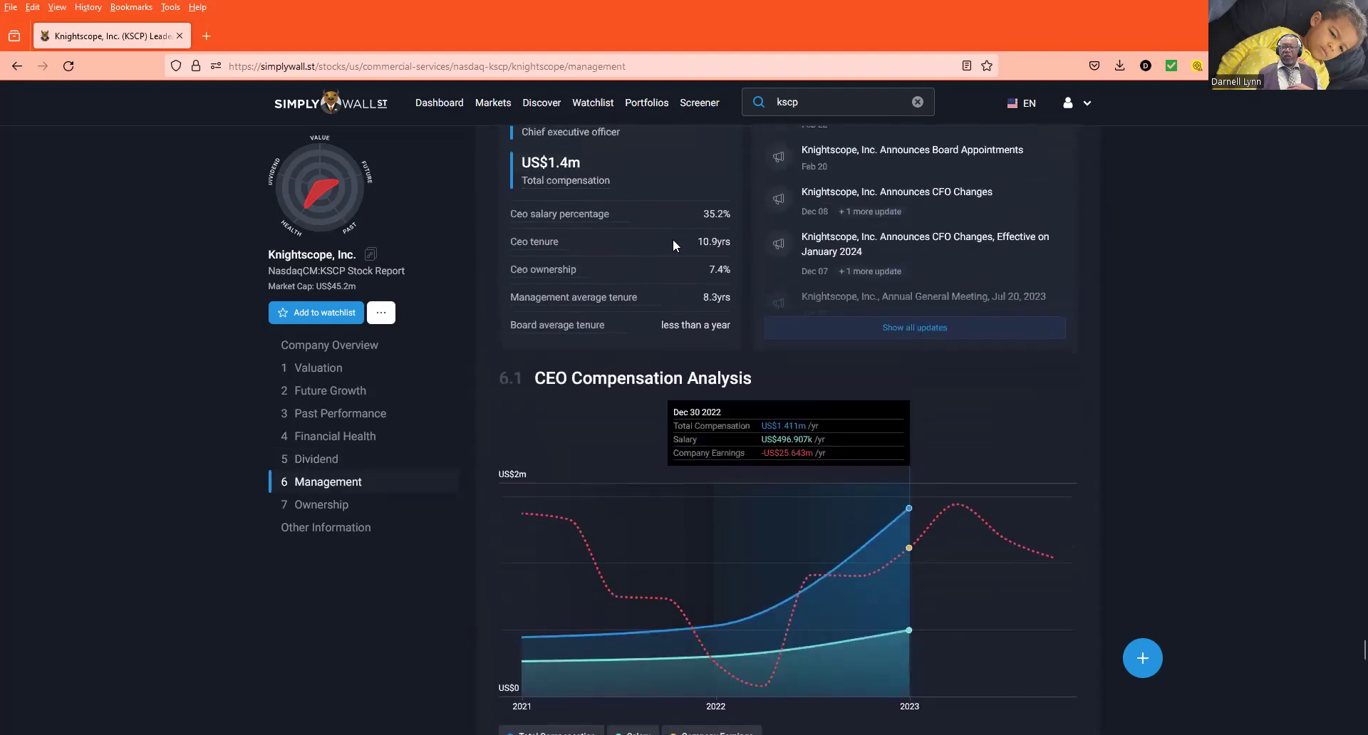
{"action": "scroll", "coordinate": [674, 243], "scroll_direction": "down", "scroll_amount": 9}
{"action": "scroll", "coordinate": [673, 240], "scroll_direction": "down", "scroll_amount": 7}
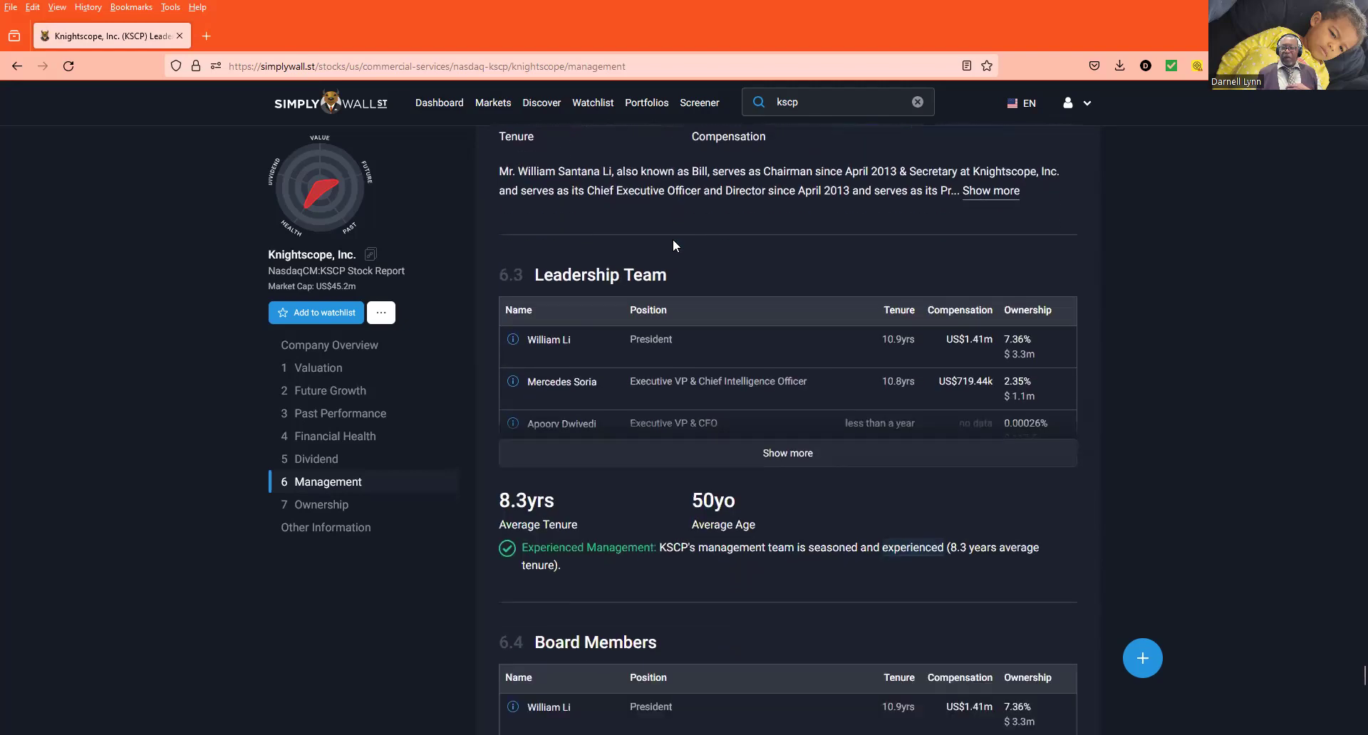
{"action": "scroll", "coordinate": [673, 243], "scroll_direction": "down", "scroll_amount": 2}
{"action": "scroll", "coordinate": [672, 238], "scroll_direction": "up", "scroll_amount": 2}
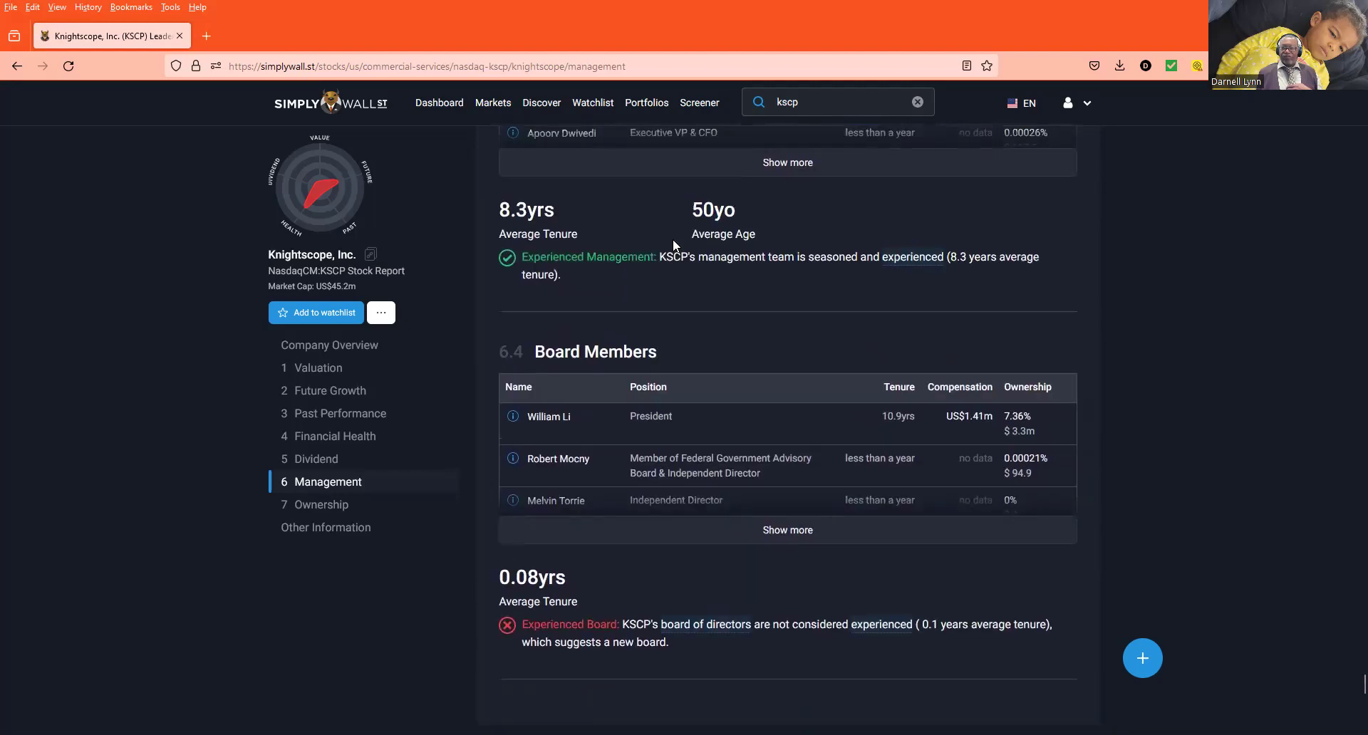
{"action": "scroll", "coordinate": [625, 257], "scroll_direction": "down", "scroll_amount": 10}
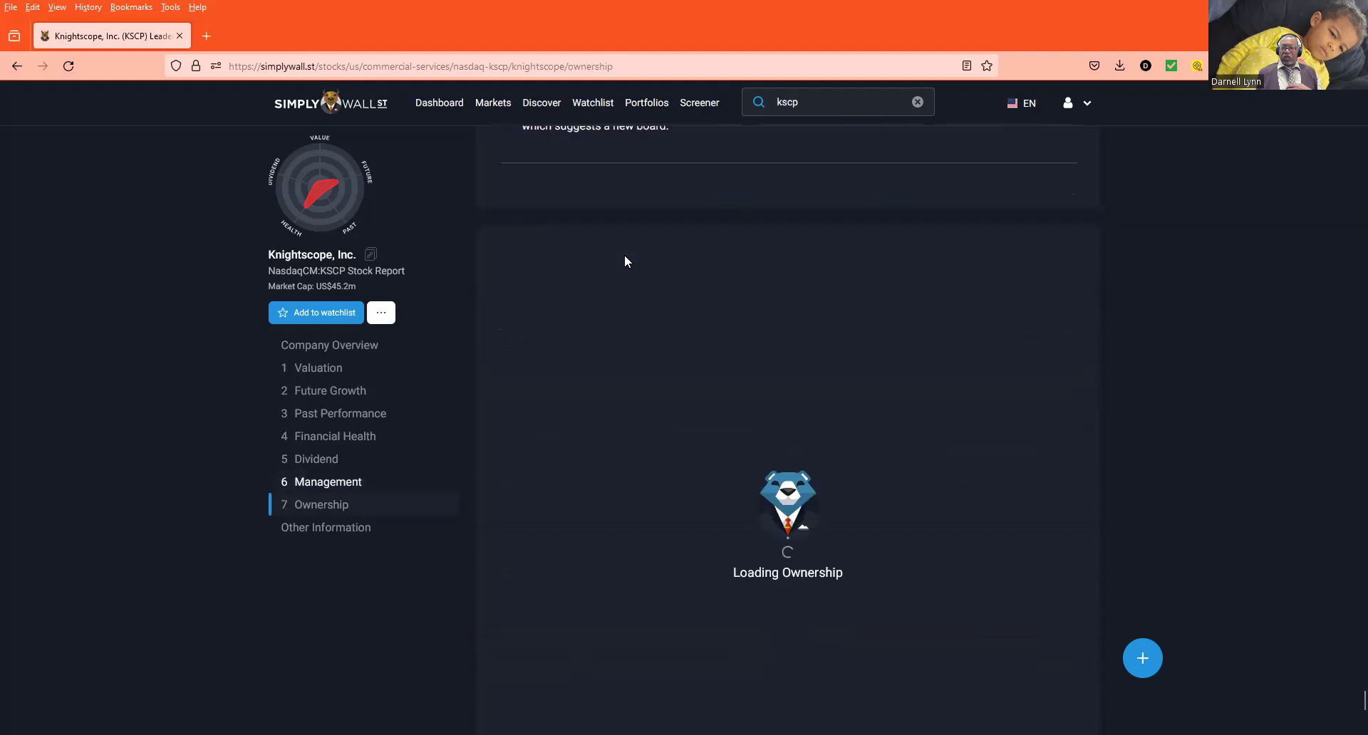
{"action": "scroll", "coordinate": [625, 256], "scroll_direction": "down", "scroll_amount": 2}
{"action": "scroll", "coordinate": [624, 257], "scroll_direction": "up", "scroll_amount": 4}
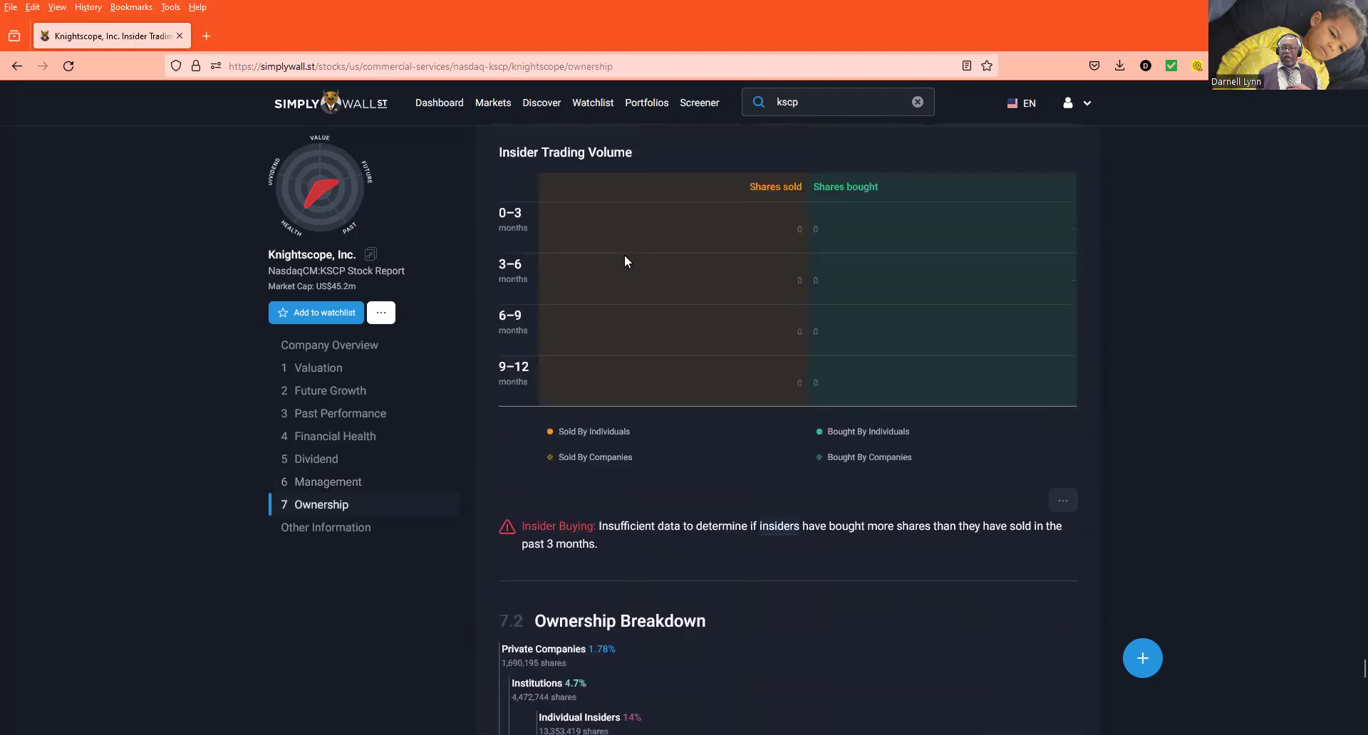
{"action": "scroll", "coordinate": [625, 257], "scroll_direction": "down", "scroll_amount": 2}
{"action": "scroll", "coordinate": [624, 256], "scroll_direction": "down", "scroll_amount": 5}
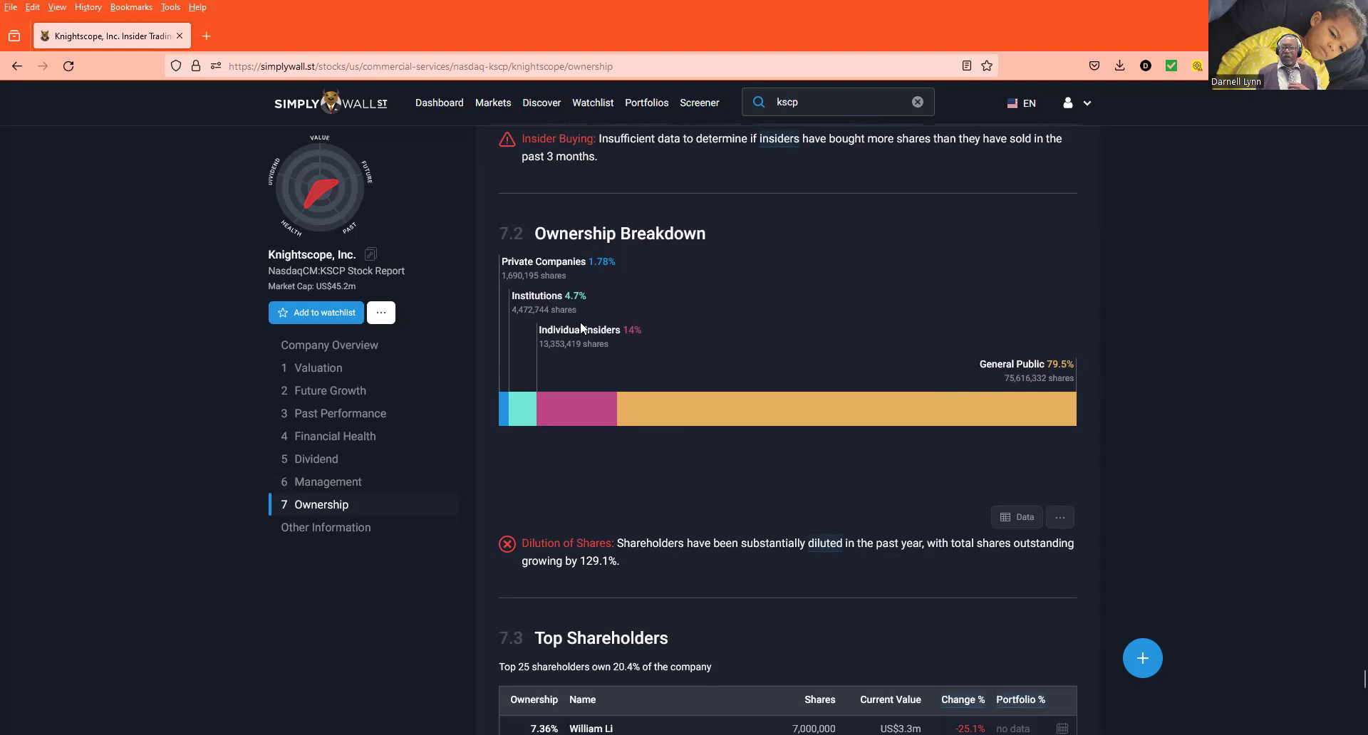
{"action": "scroll", "coordinate": [583, 320], "scroll_direction": "down", "scroll_amount": 5}
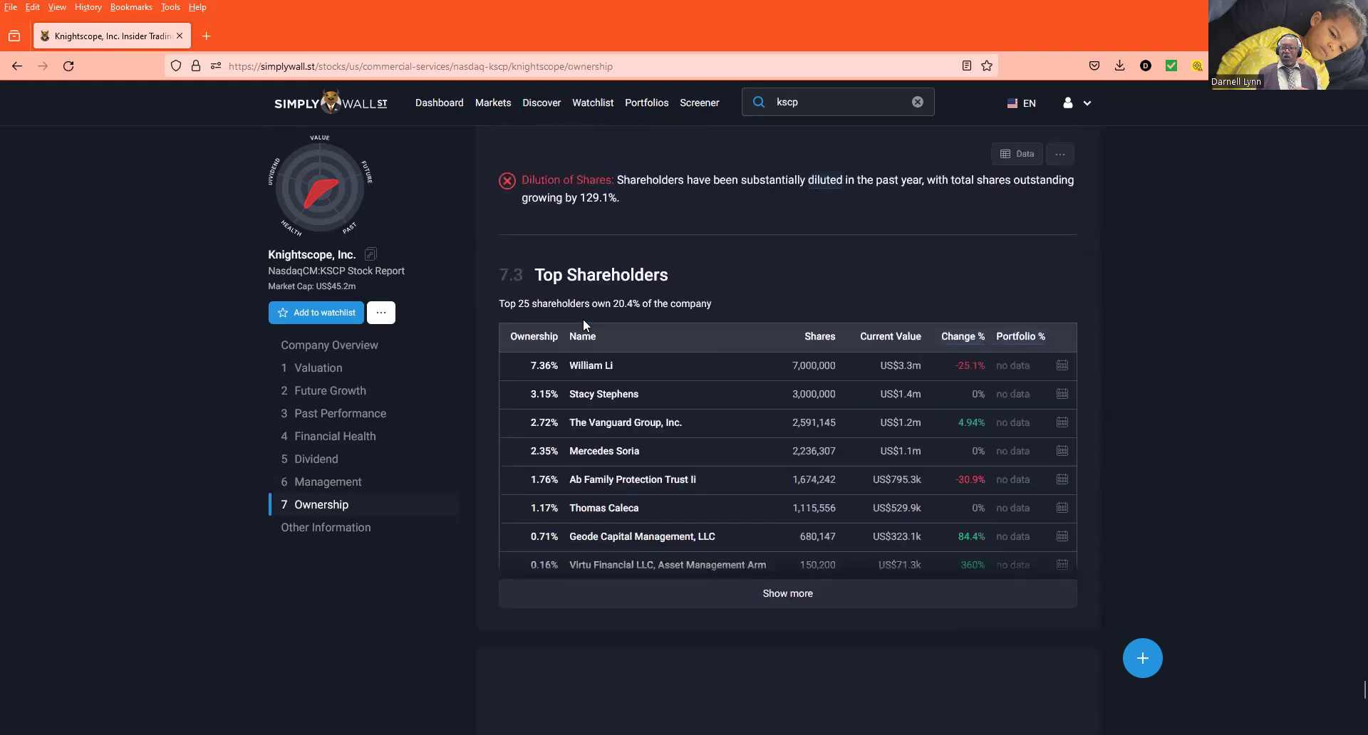
{"action": "scroll", "coordinate": [641, 416], "scroll_direction": "down", "scroll_amount": 2}
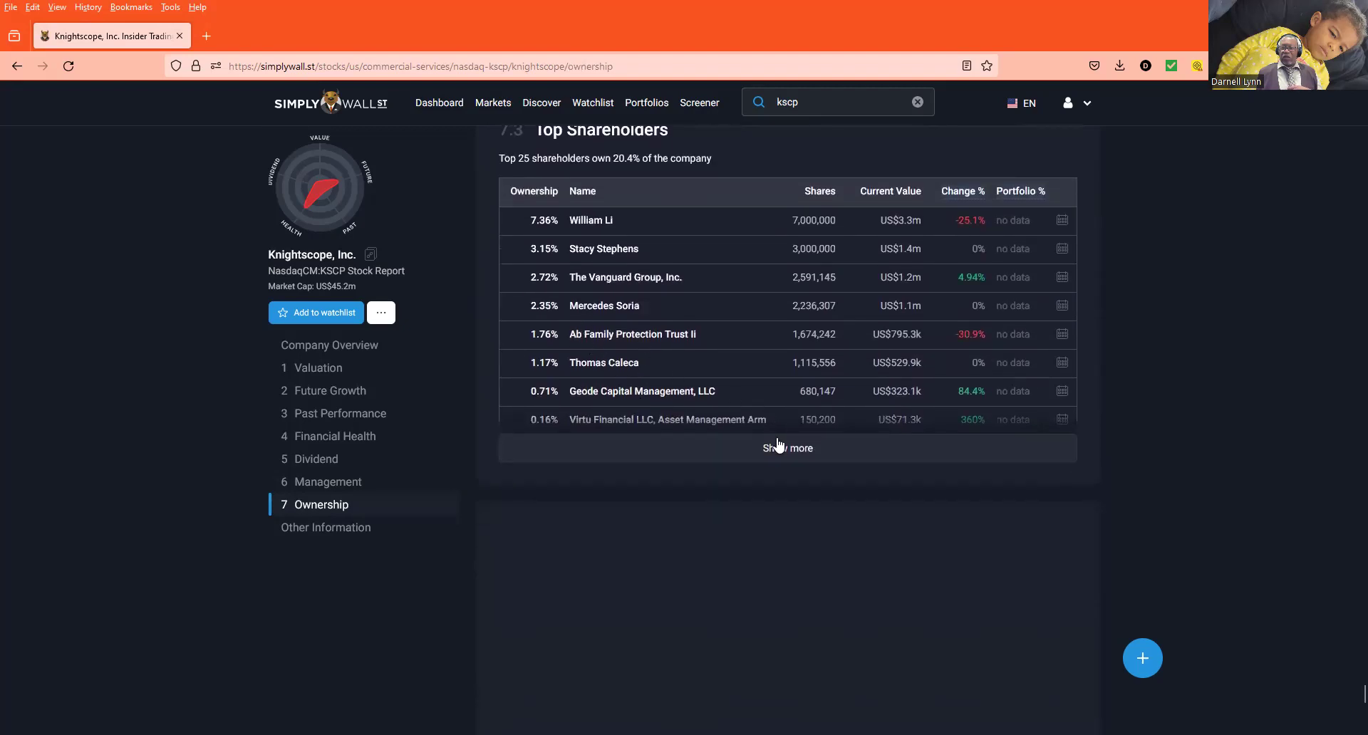
Expand the Top Shareholders table to list KSCP's top 25 holders and review it.
{"action": "left_click", "coordinate": [772, 453]}
{"action": "scroll", "coordinate": [625, 388], "scroll_direction": "down", "scroll_amount": 1}
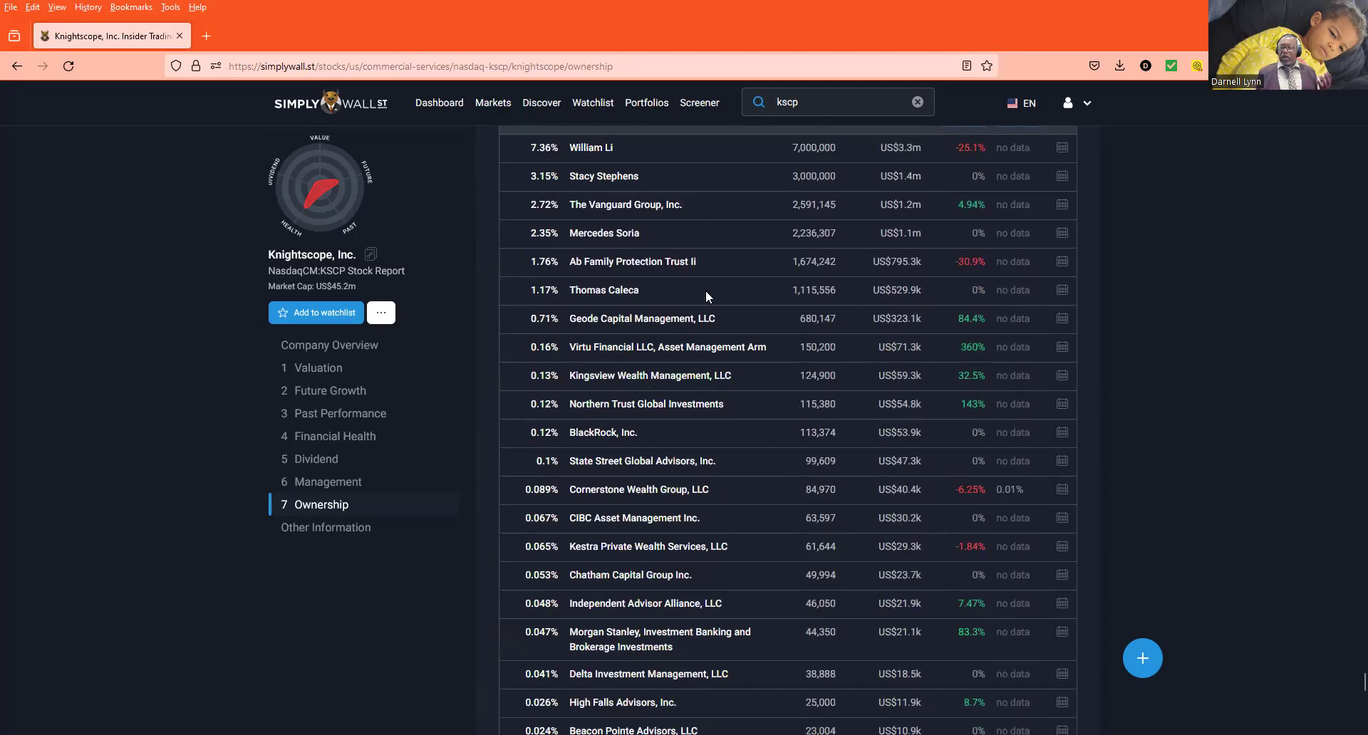
{"action": "scroll", "coordinate": [812, 197], "scroll_direction": "up", "scroll_amount": 1}
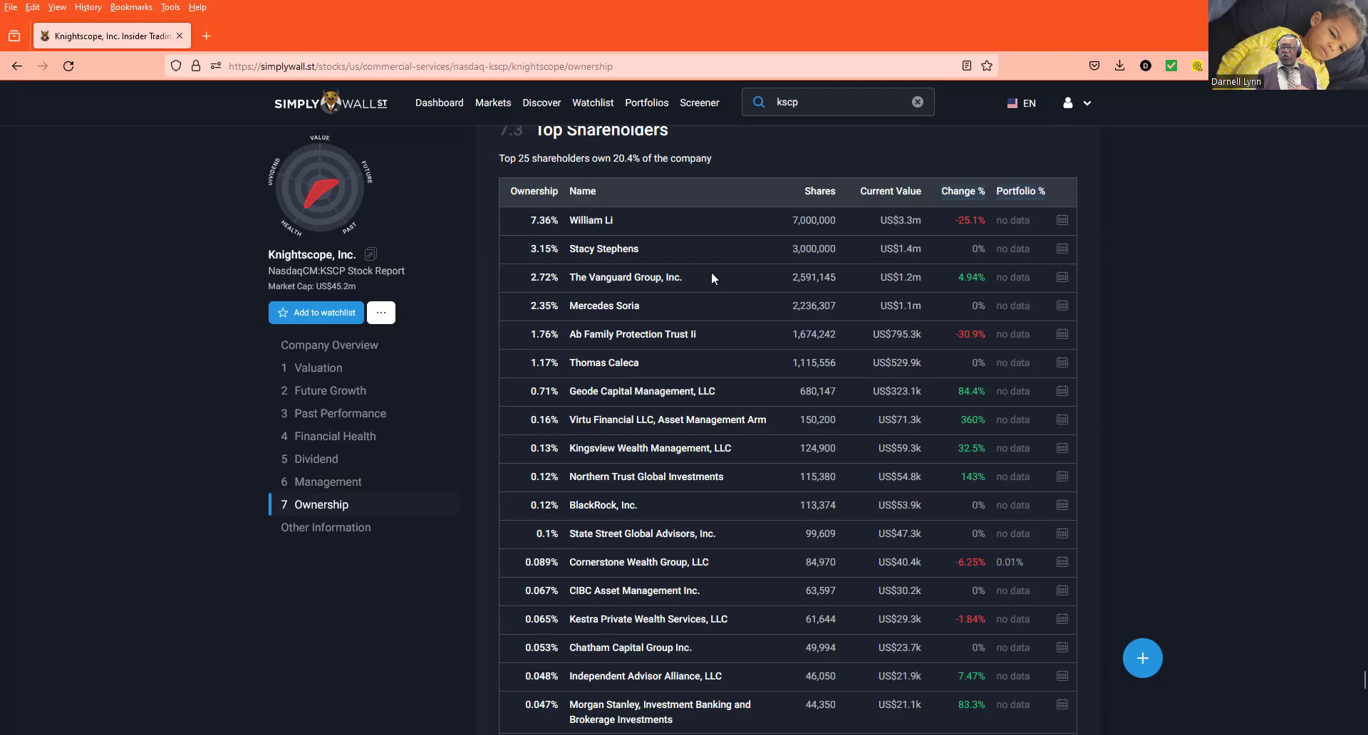
{"action": "scroll", "coordinate": [711, 271], "scroll_direction": "down", "scroll_amount": 2}
{"action": "scroll", "coordinate": [711, 271], "scroll_direction": "up", "scroll_amount": 3}
{"action": "scroll", "coordinate": [711, 272], "scroll_direction": "up", "scroll_amount": 1}
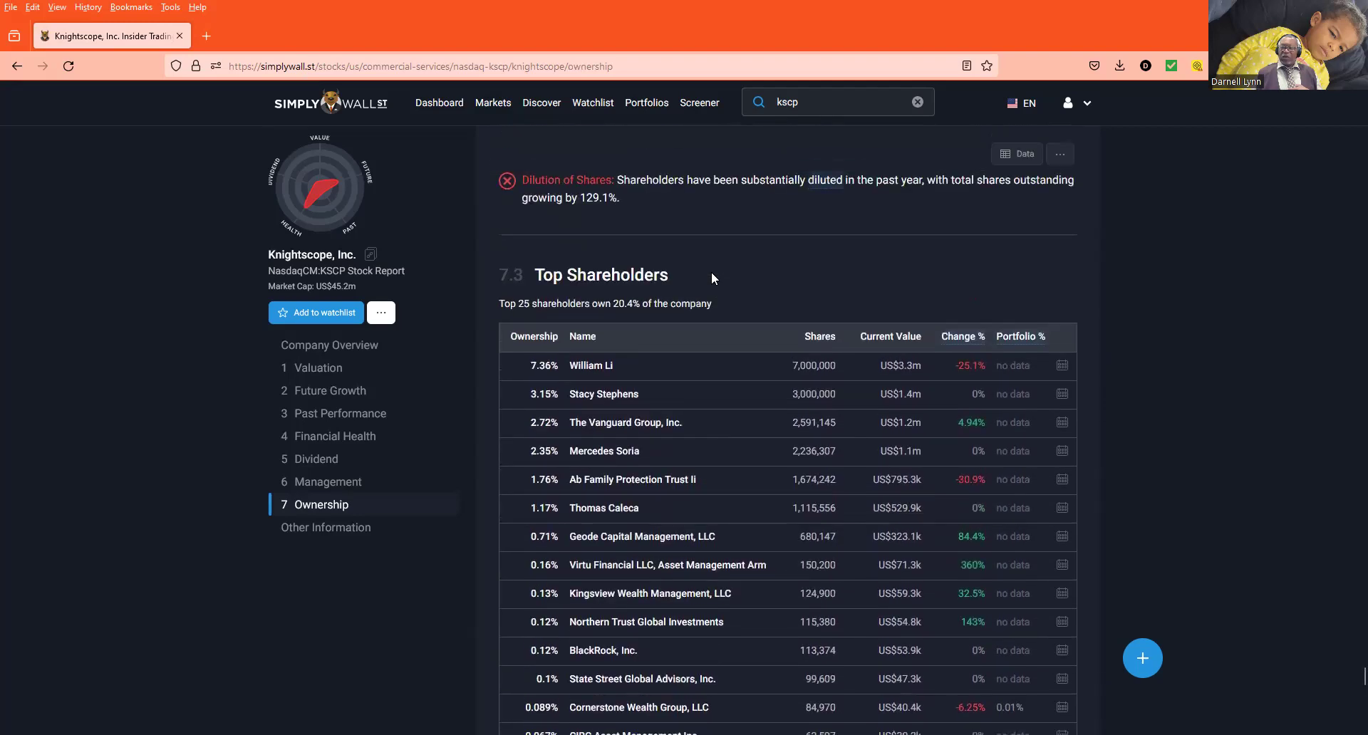
{"action": "scroll", "coordinate": [711, 274], "scroll_direction": "down", "scroll_amount": 3}
{"action": "scroll", "coordinate": [713, 278], "scroll_direction": "up", "scroll_amount": 2}
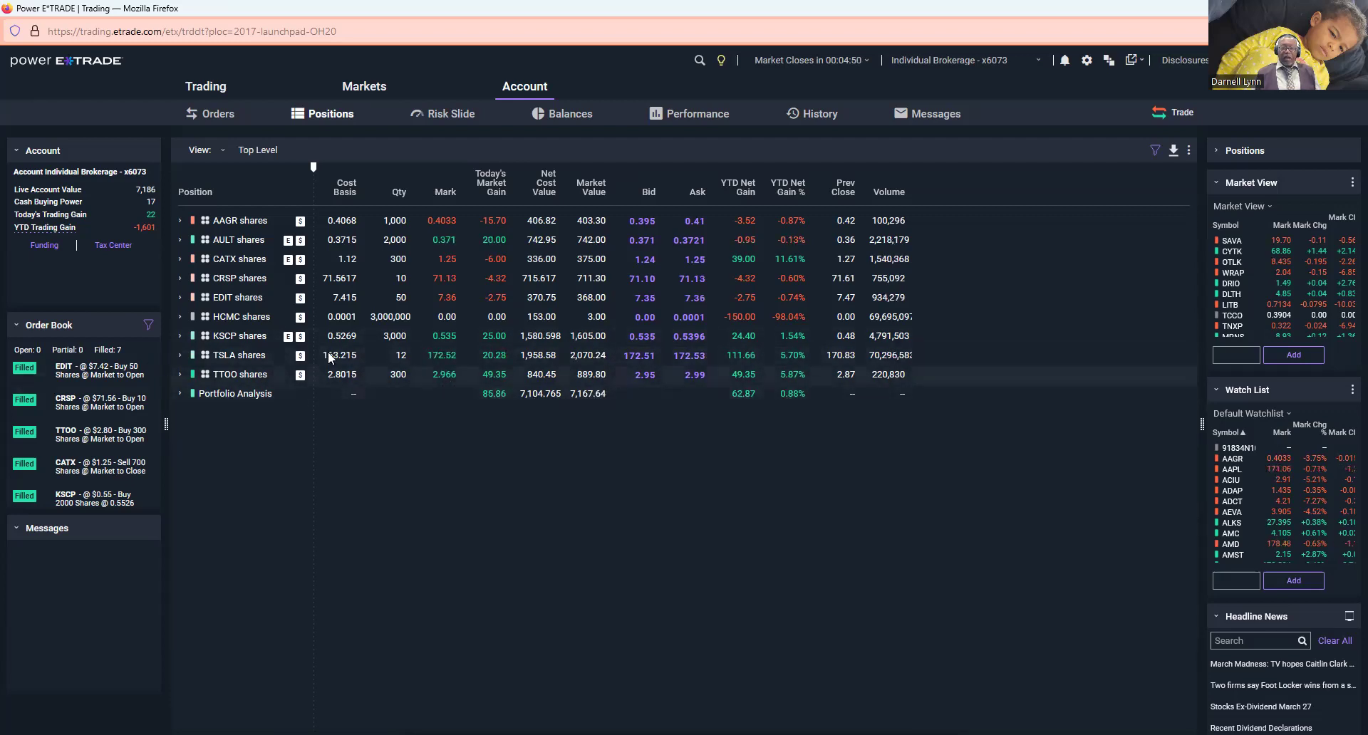
Review each of the nine brokerage positions, including 3,000 KSCP shares up 38.80.
{"action": "mouse_move", "coordinate": [423, 363]}
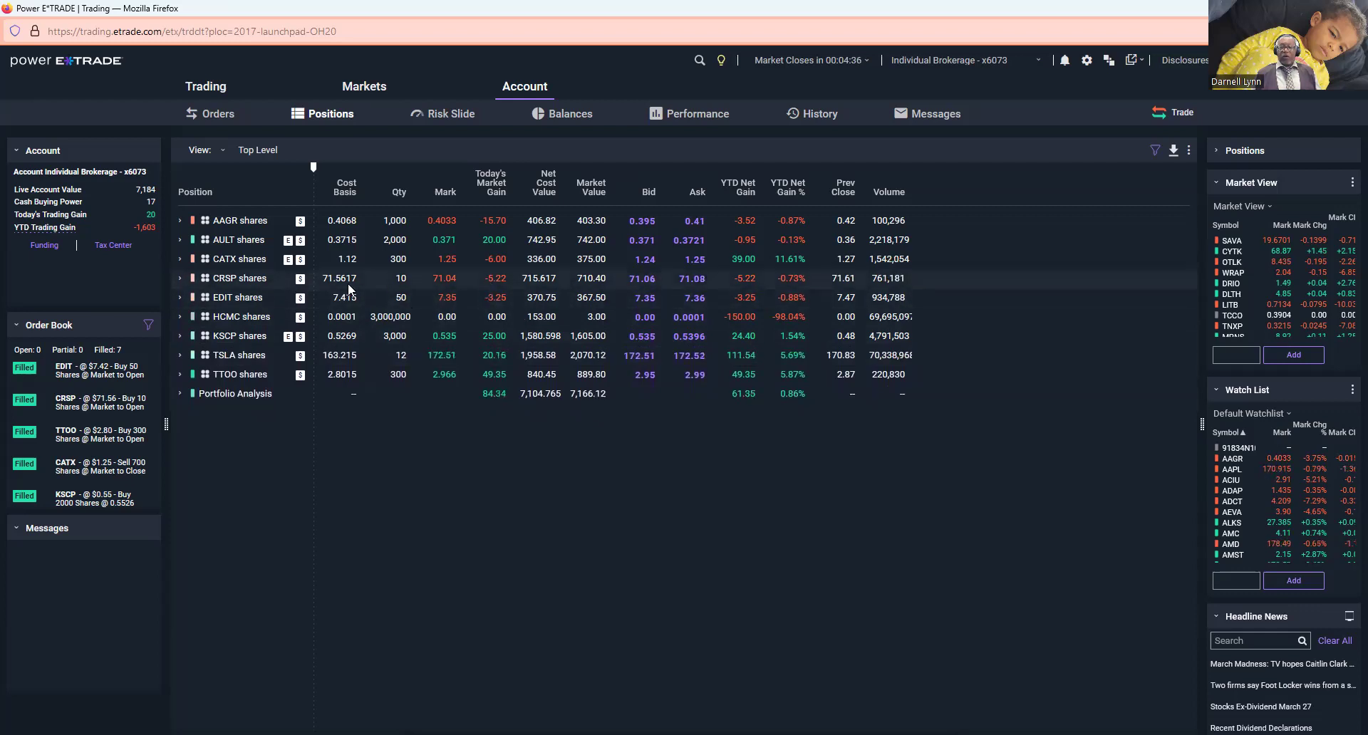
{"action": "mouse_move", "coordinate": [452, 285]}
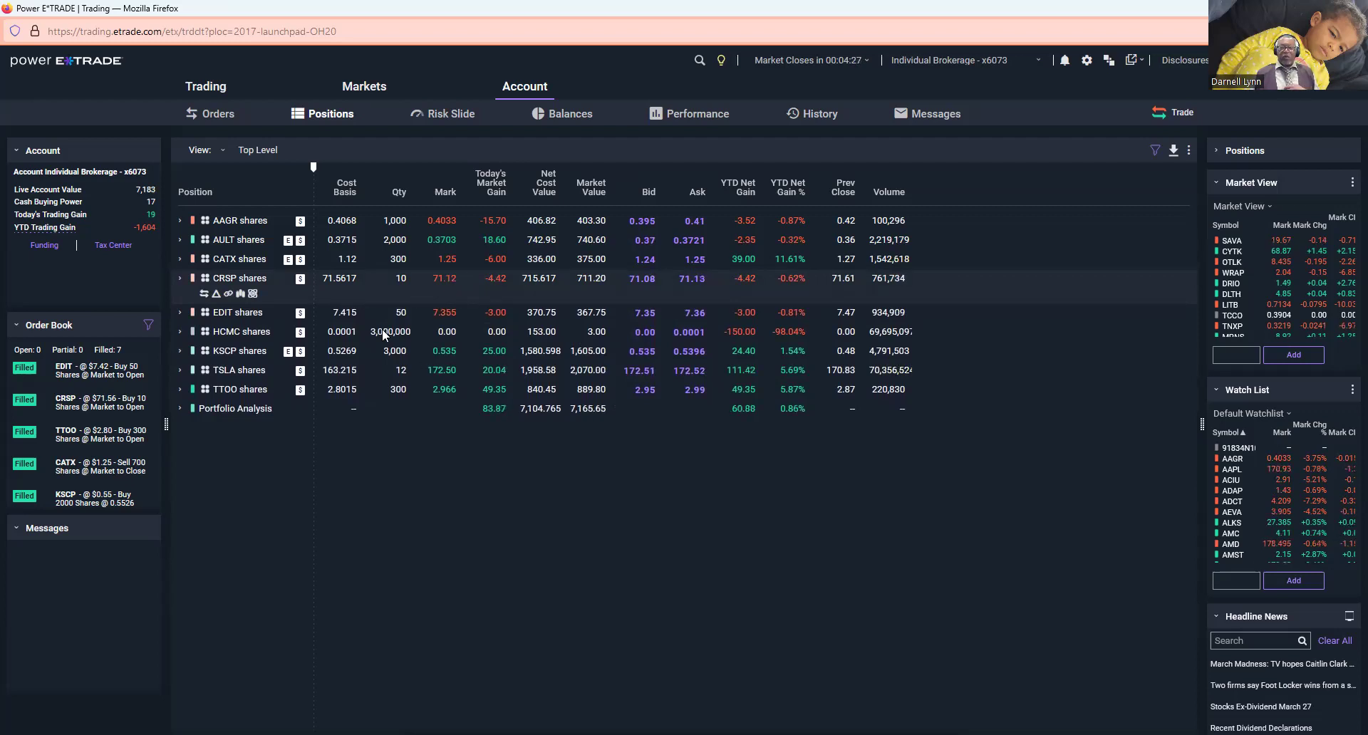
{"action": "mouse_move", "coordinate": [433, 309]}
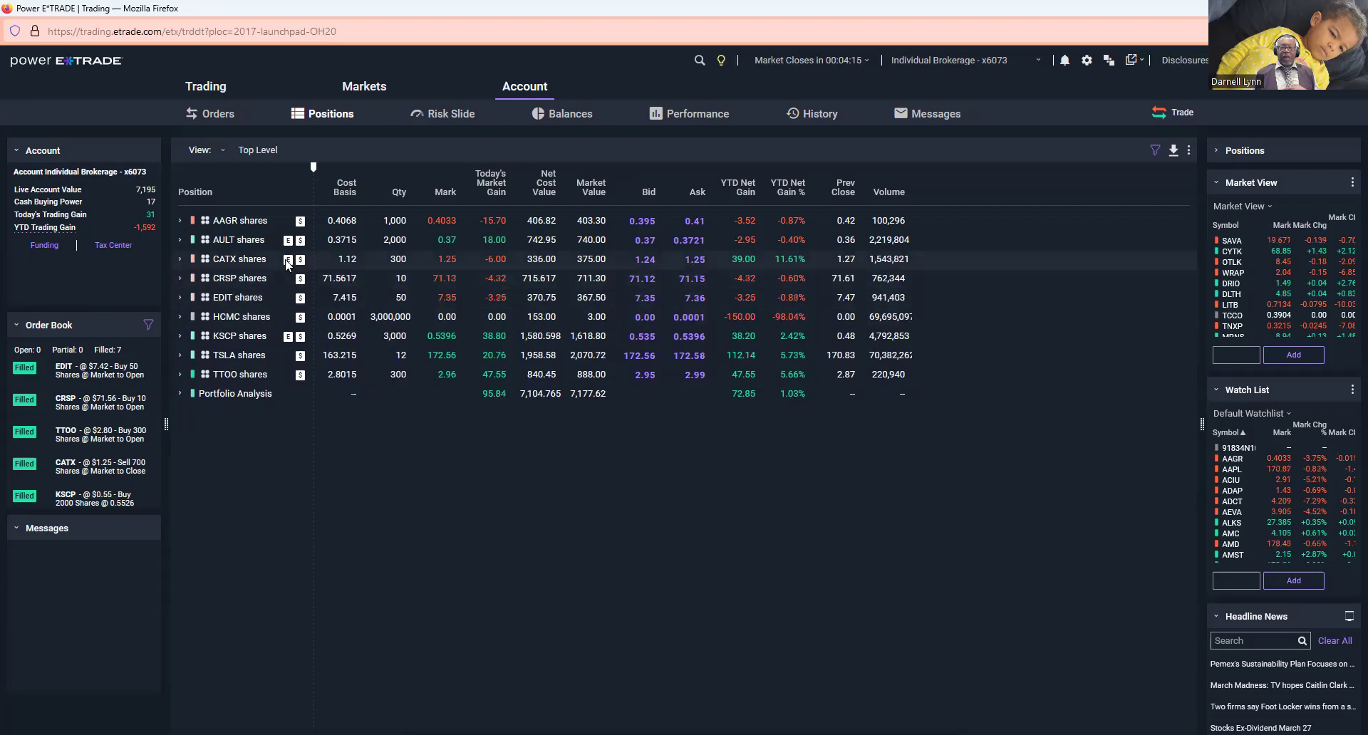
{"action": "mouse_move", "coordinate": [326, 260]}
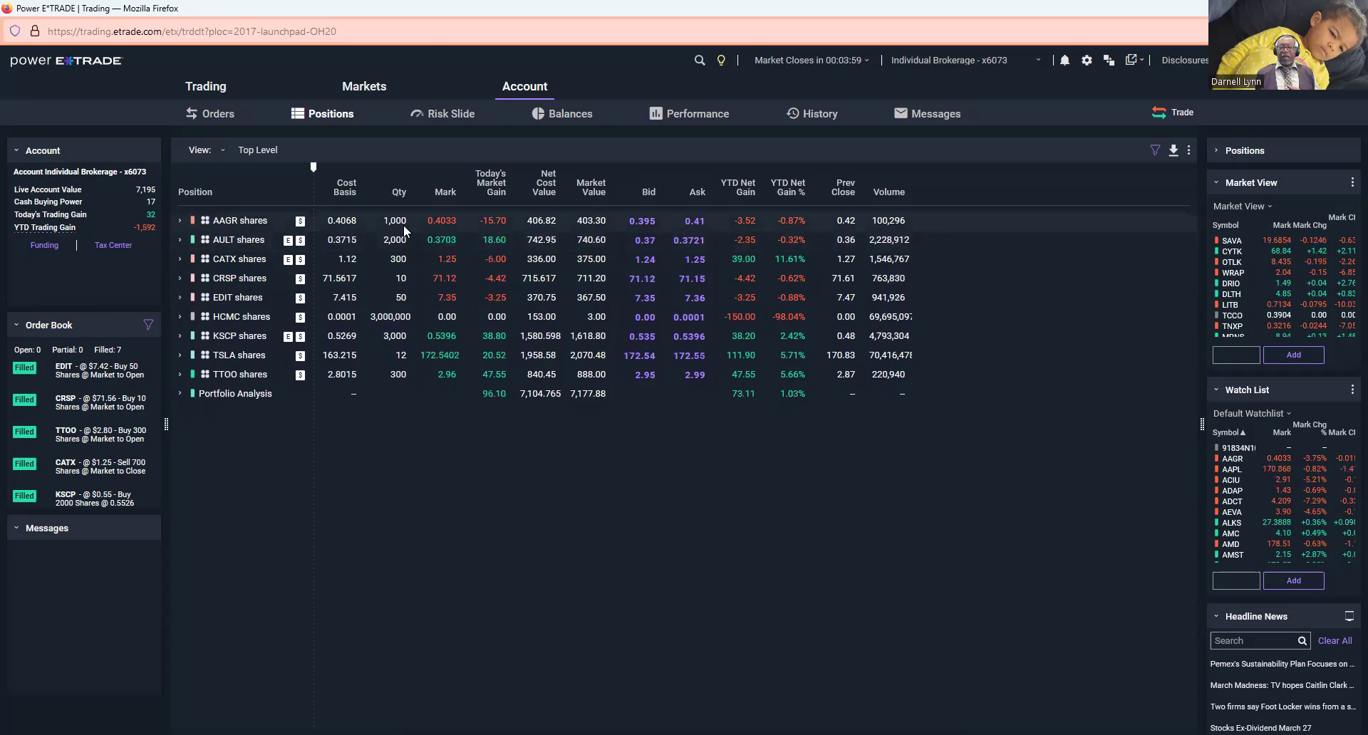
{"action": "mouse_move", "coordinate": [404, 226]}
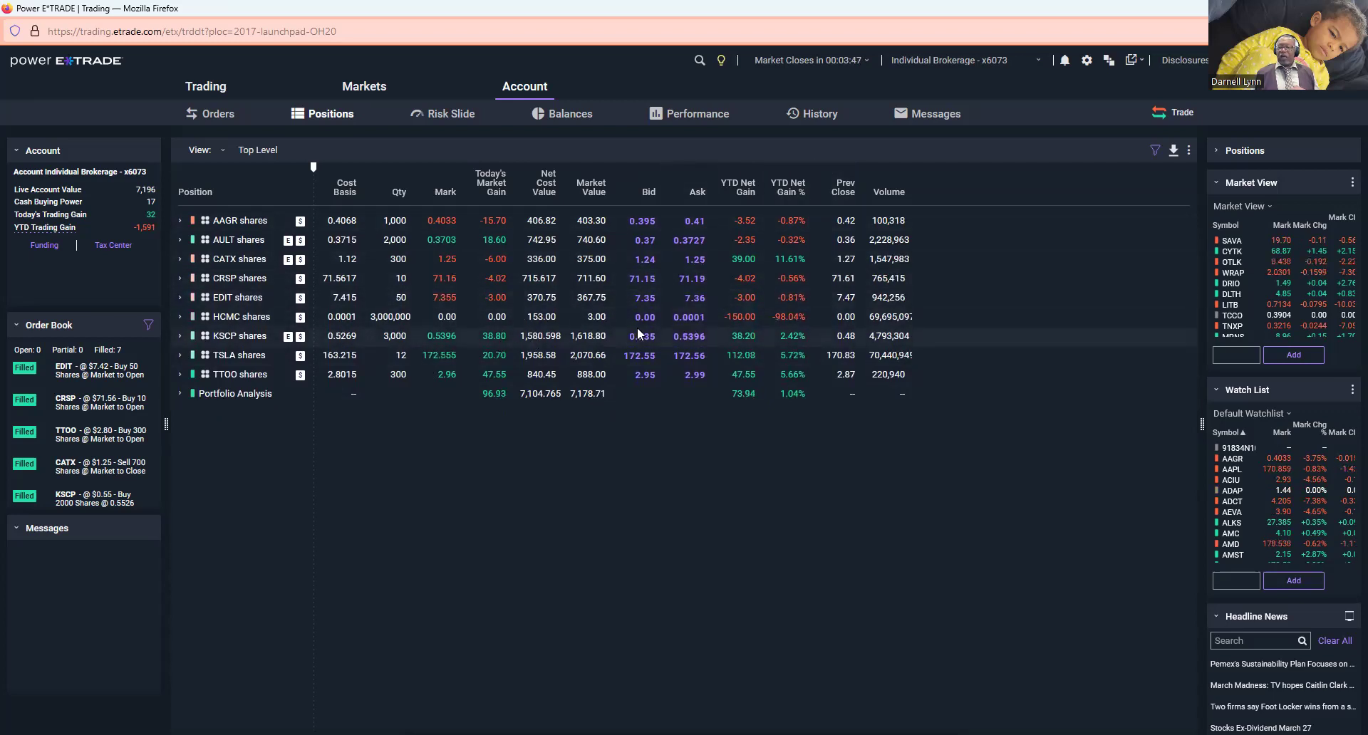
{"action": "mouse_move", "coordinate": [645, 322]}
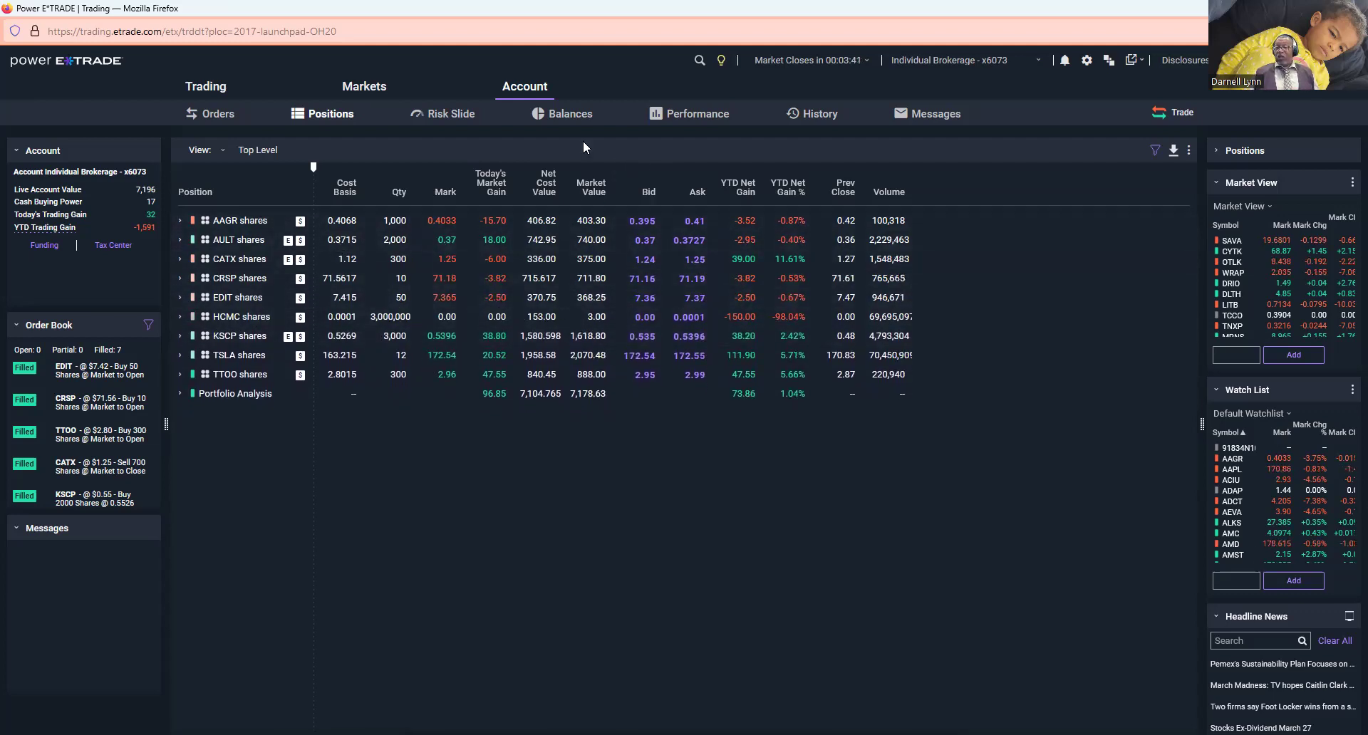
Switch to the third account and review its 17 holdings, AMD through VXRT.
{"action": "left_click", "coordinate": [1017, 67]}
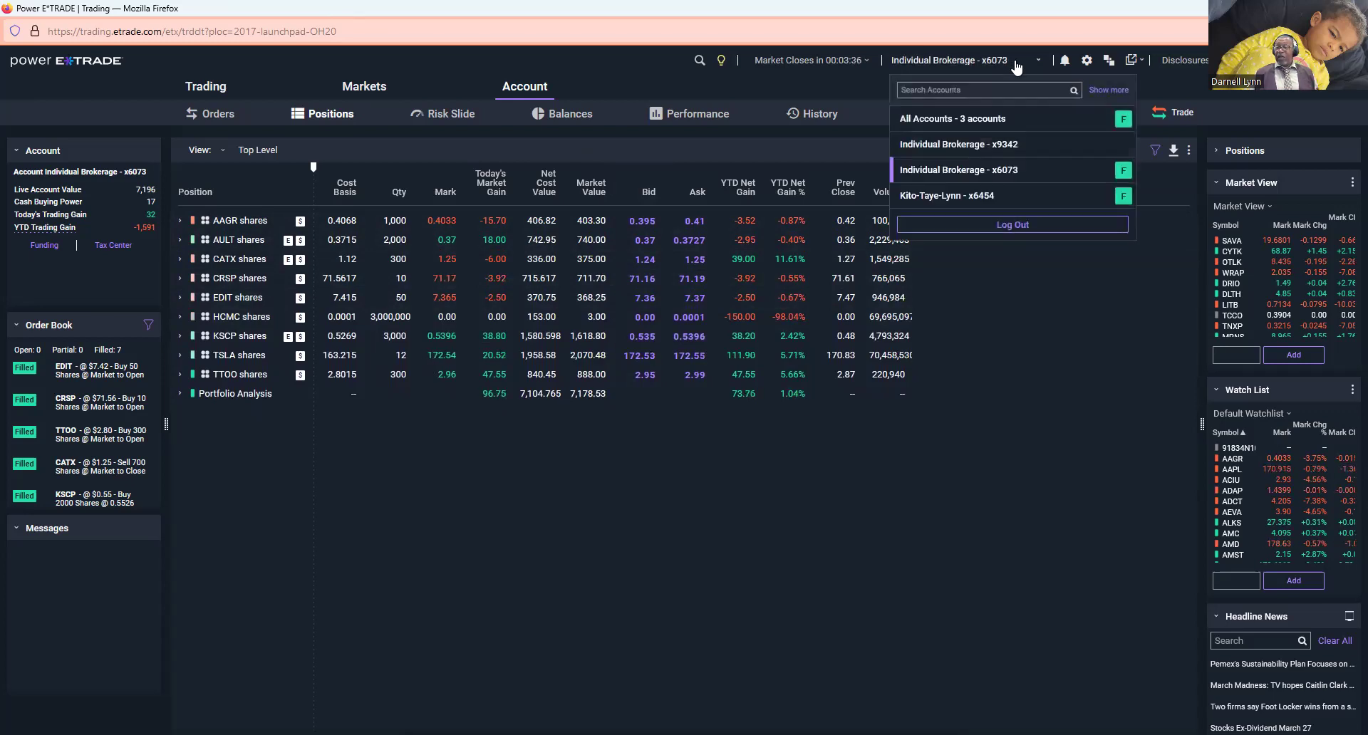
{"action": "left_click", "coordinate": [953, 192]}
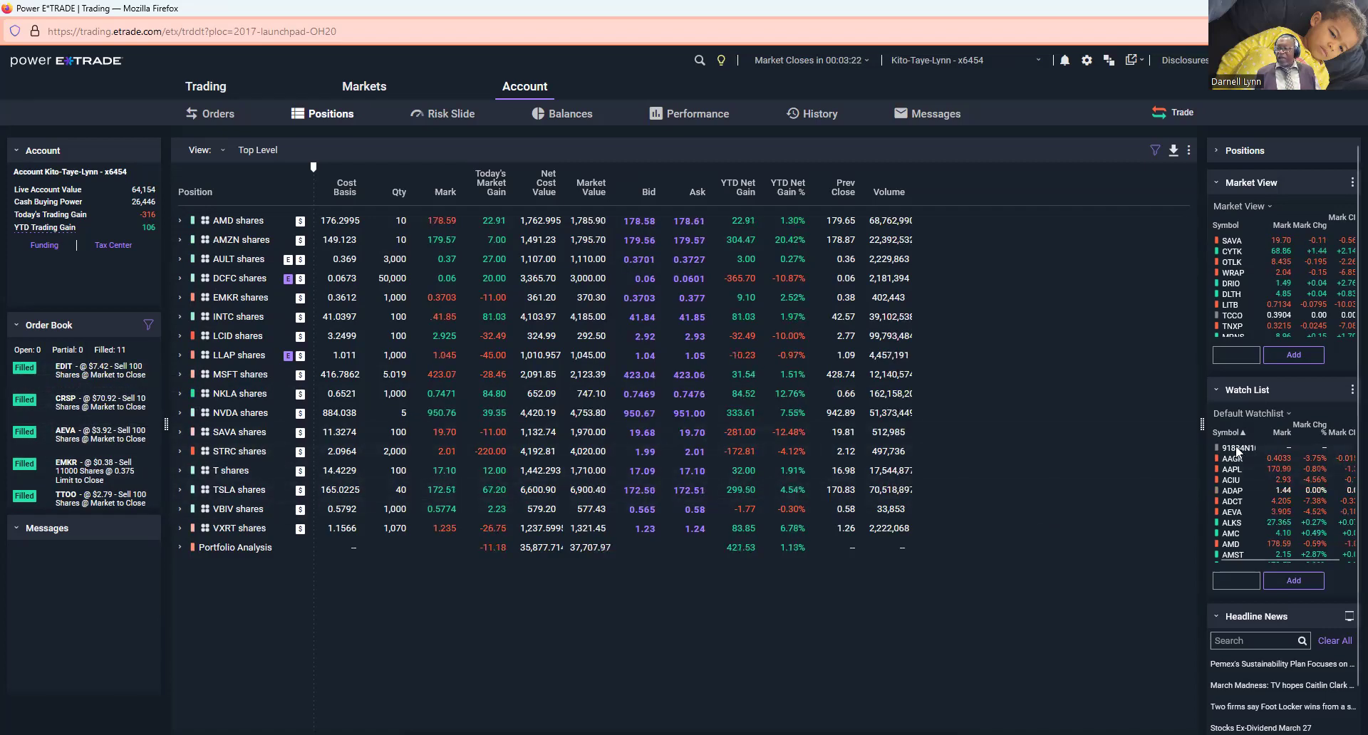
{"action": "scroll", "coordinate": [1237, 461], "scroll_direction": "down", "scroll_amount": 3}
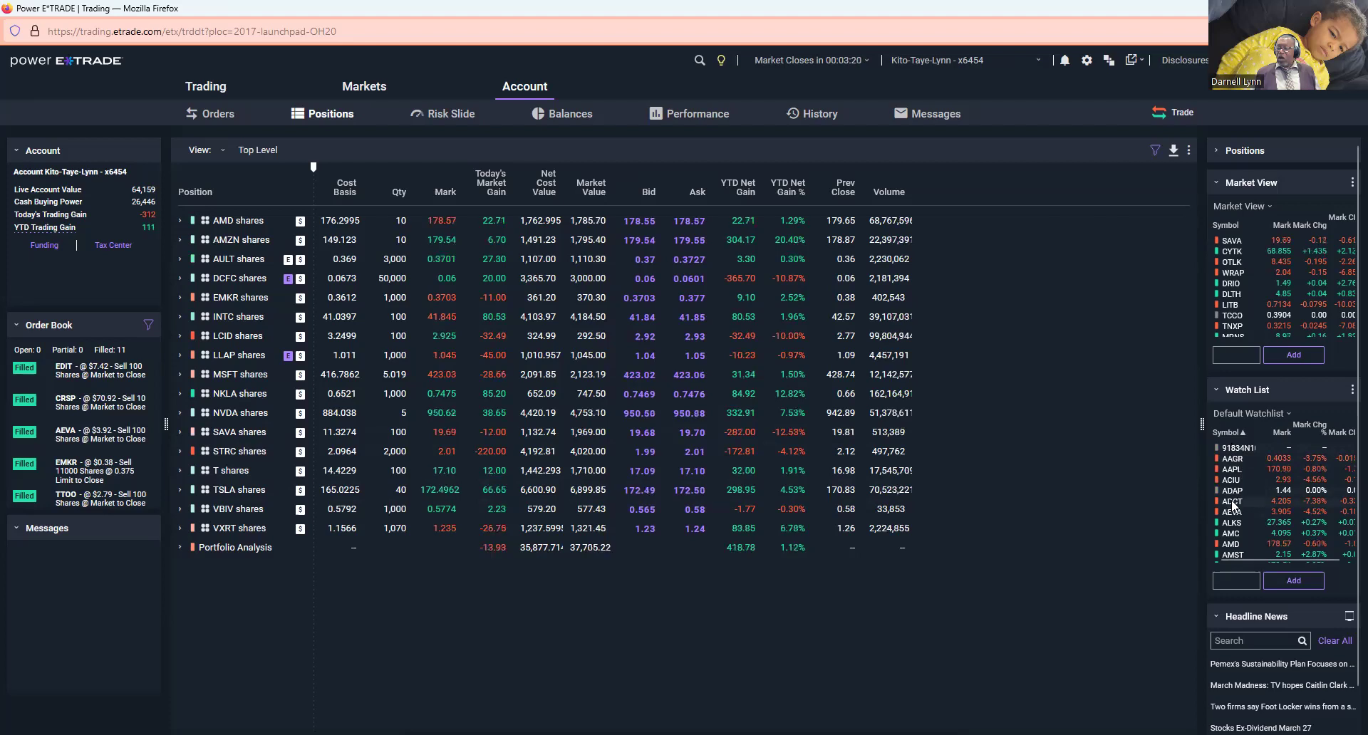
{"action": "scroll", "coordinate": [1249, 488], "scroll_direction": "up", "scroll_amount": 3}
Start an order ticket for AEVA from its quote and make it a market order.
{"action": "left_click", "coordinate": [1232, 512]}
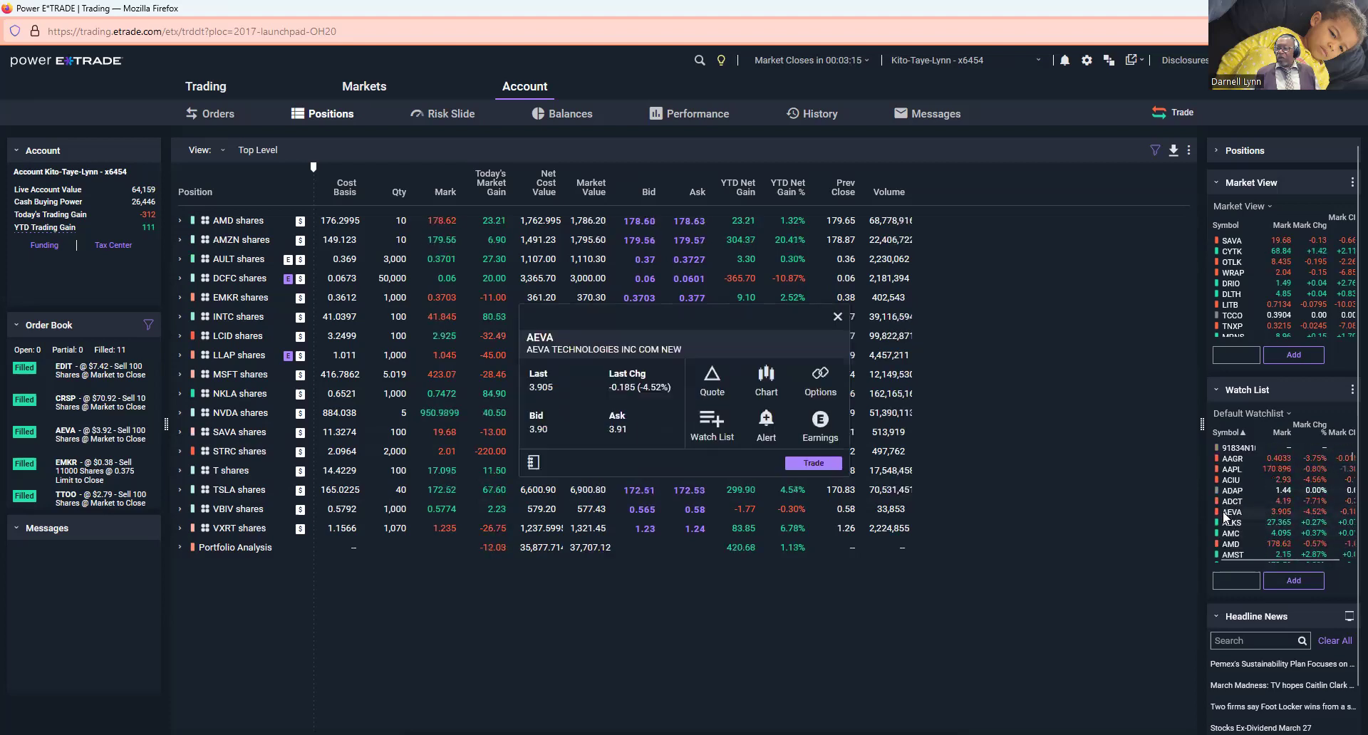
{"action": "left_click", "coordinate": [804, 464]}
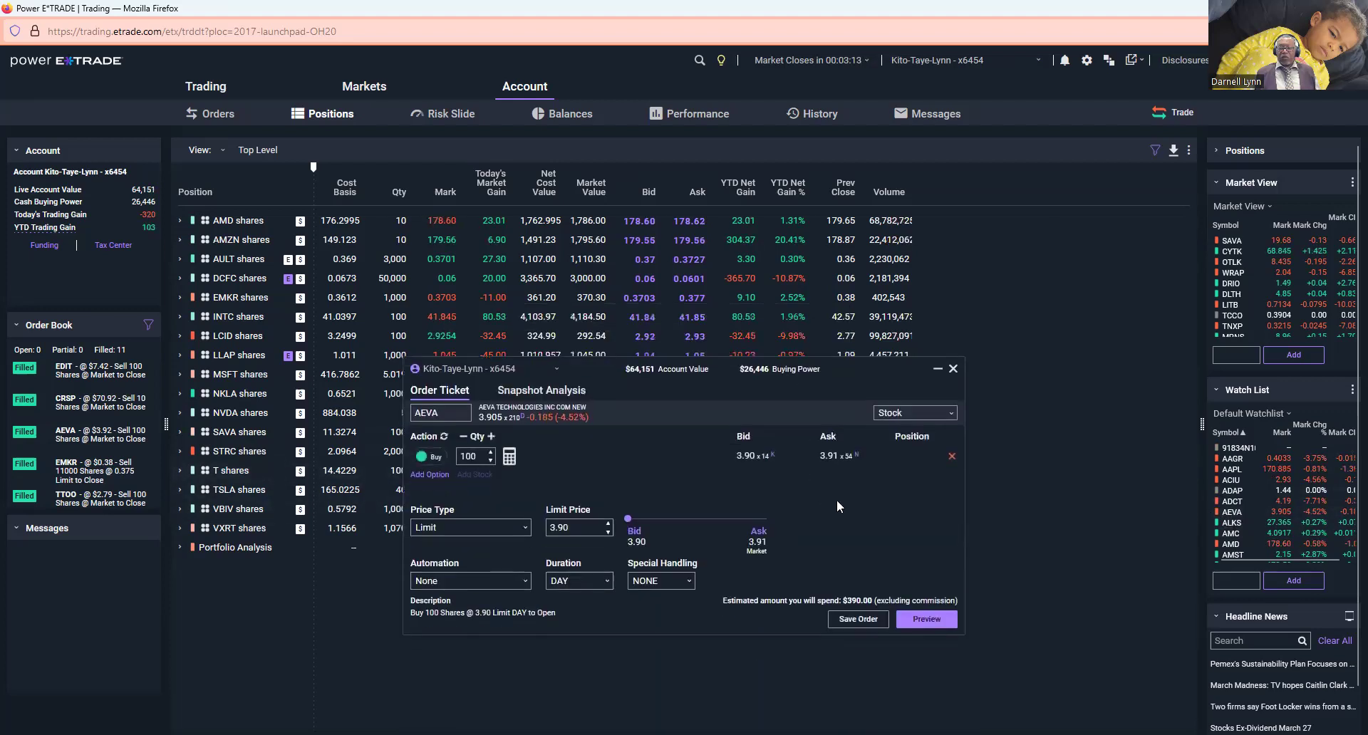
{"action": "left_click", "coordinate": [467, 531]}
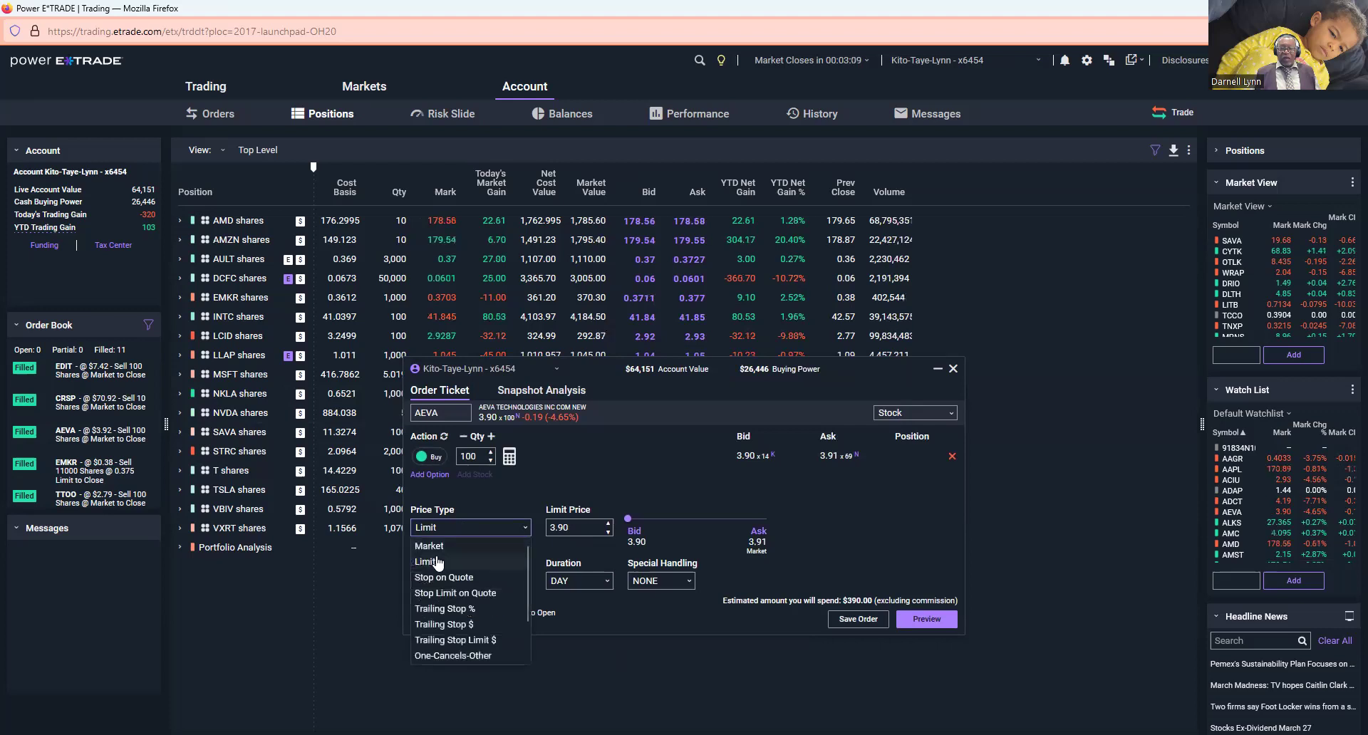
{"action": "left_click", "coordinate": [441, 547]}
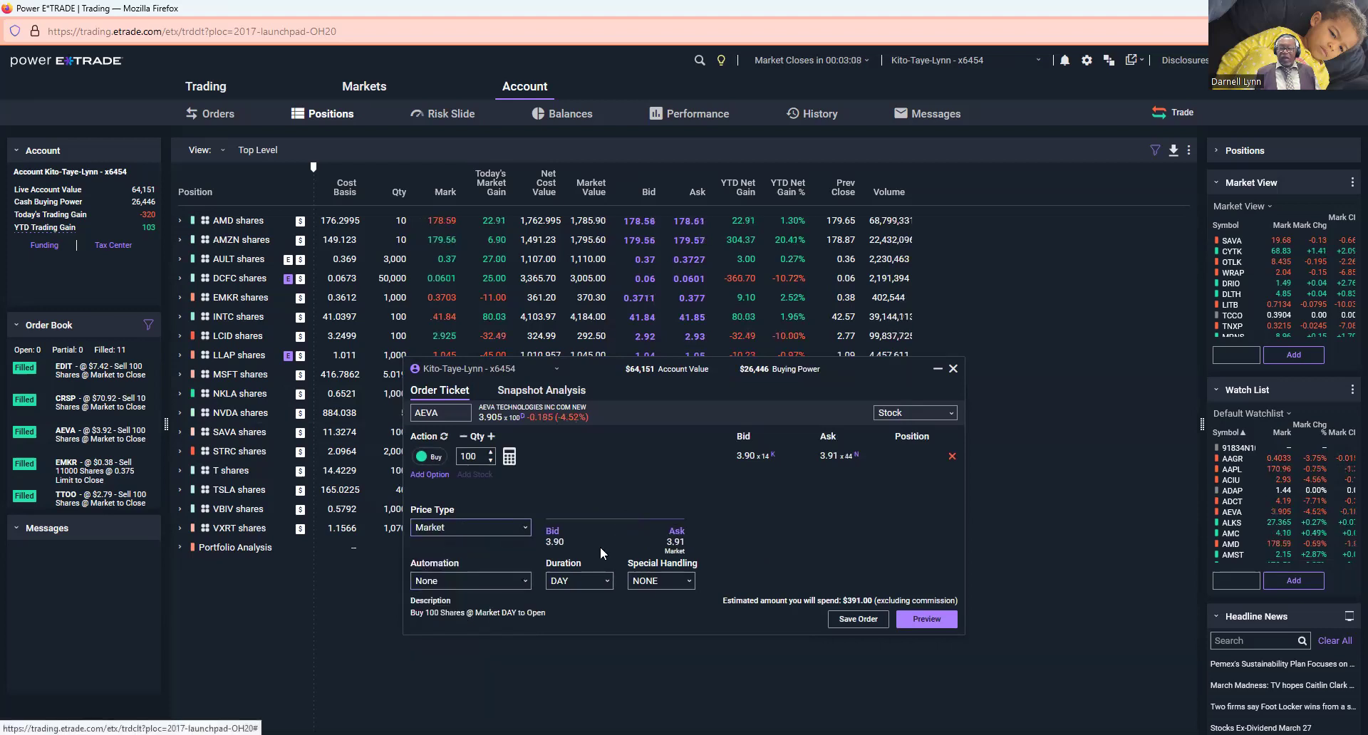
Preview and send the 100-share AEVA buy, then dismiss the Order Sent confirmation.
{"action": "left_click", "coordinate": [915, 618]}
{"action": "left_click", "coordinate": [928, 621]}
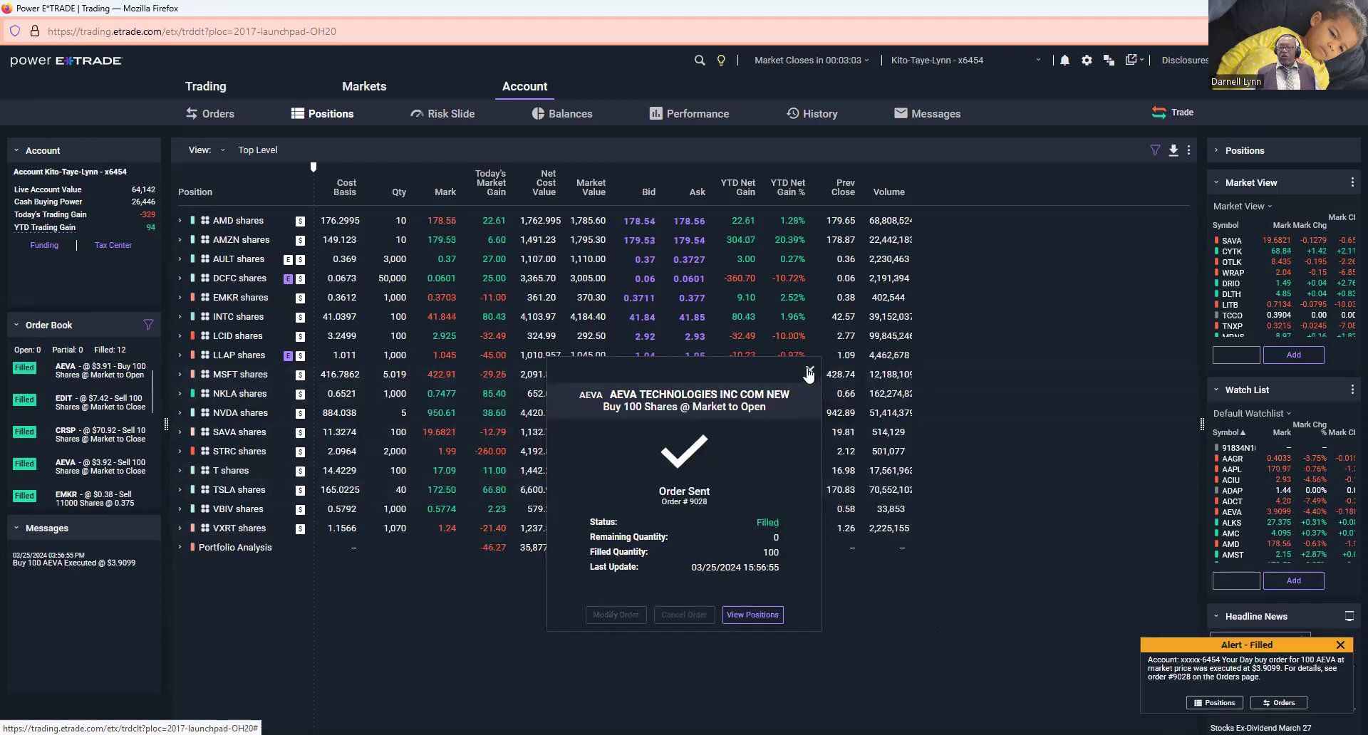
{"action": "left_click", "coordinate": [809, 371]}
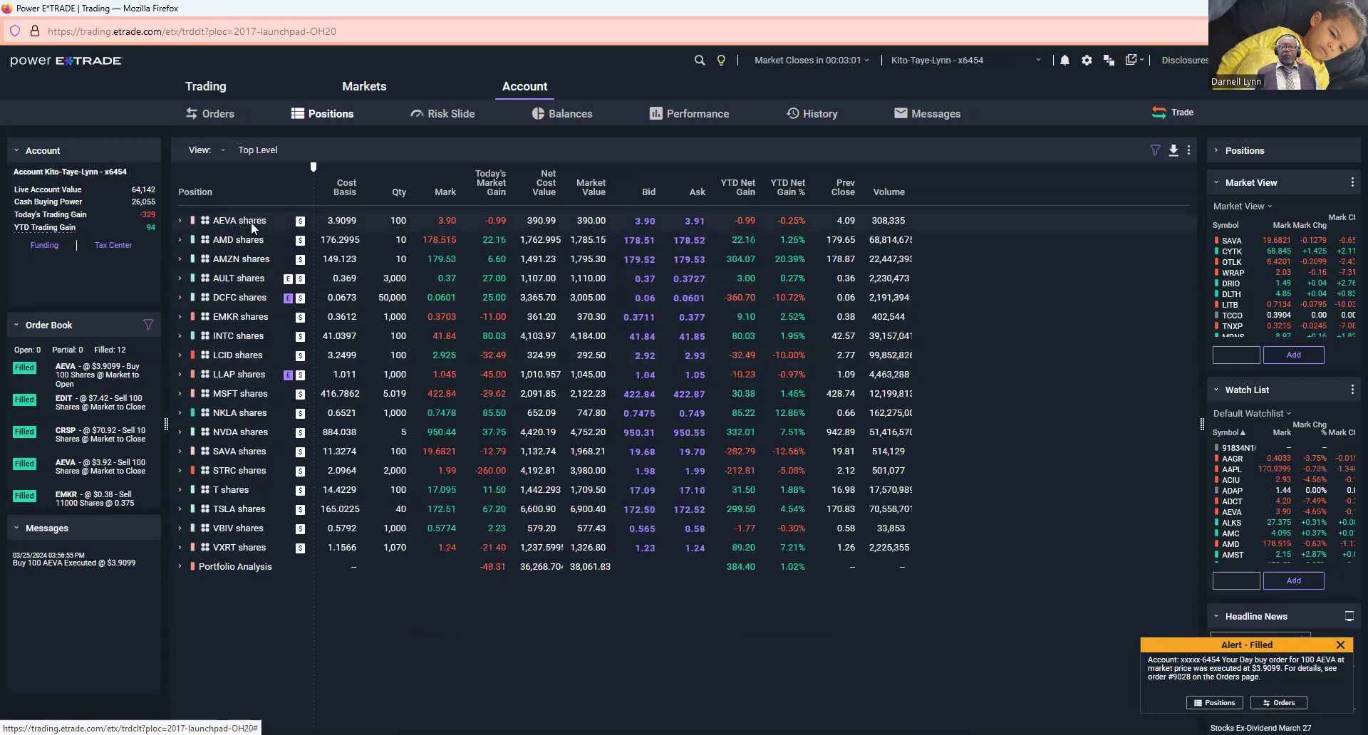
{"action": "mouse_move", "coordinate": [362, 242]}
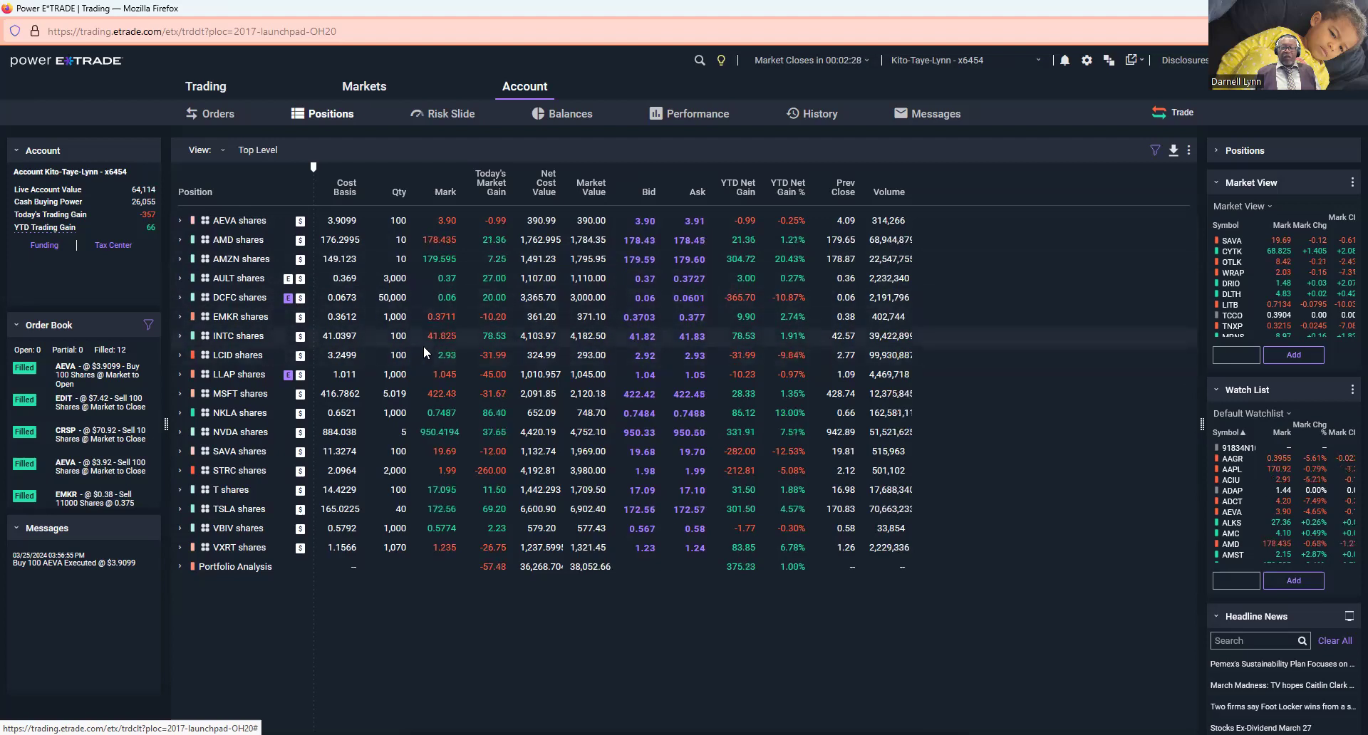
{"action": "mouse_move", "coordinate": [441, 344]}
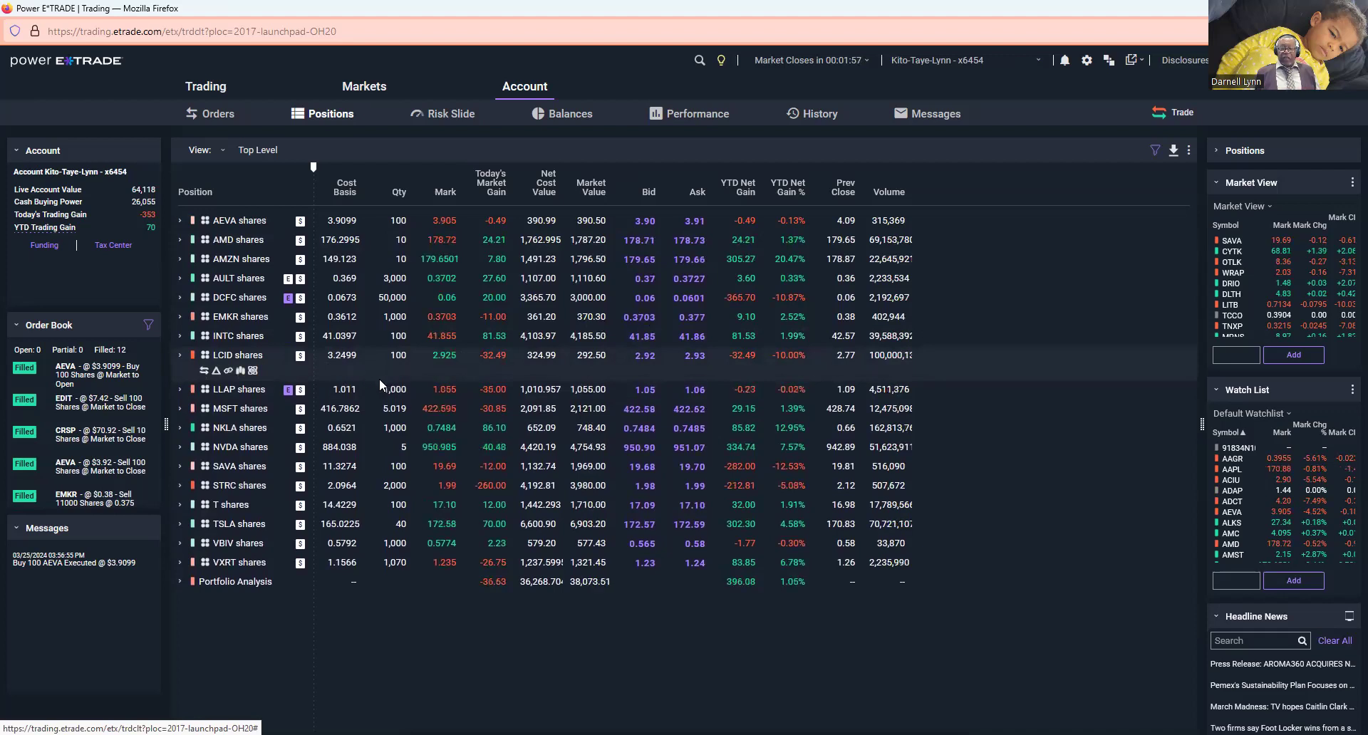
{"action": "mouse_move", "coordinate": [439, 383]}
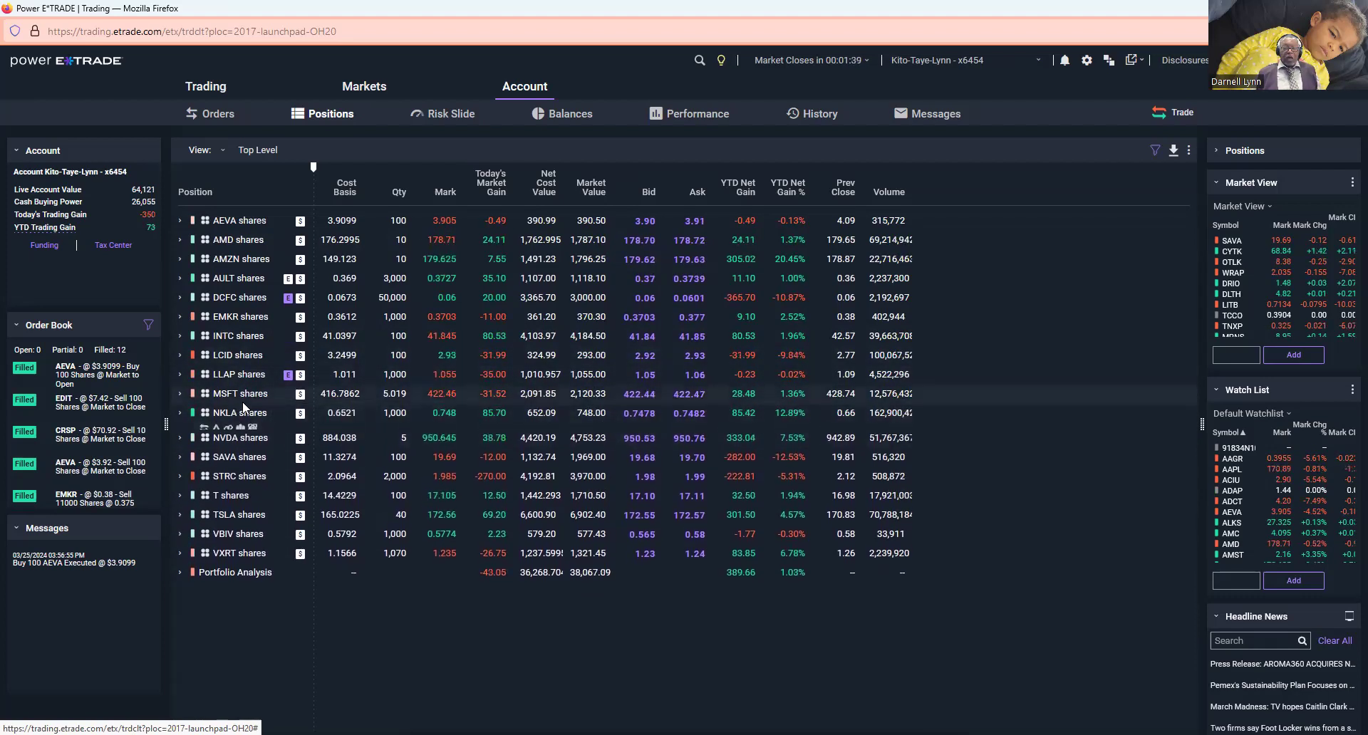
{"action": "mouse_move", "coordinate": [313, 412]}
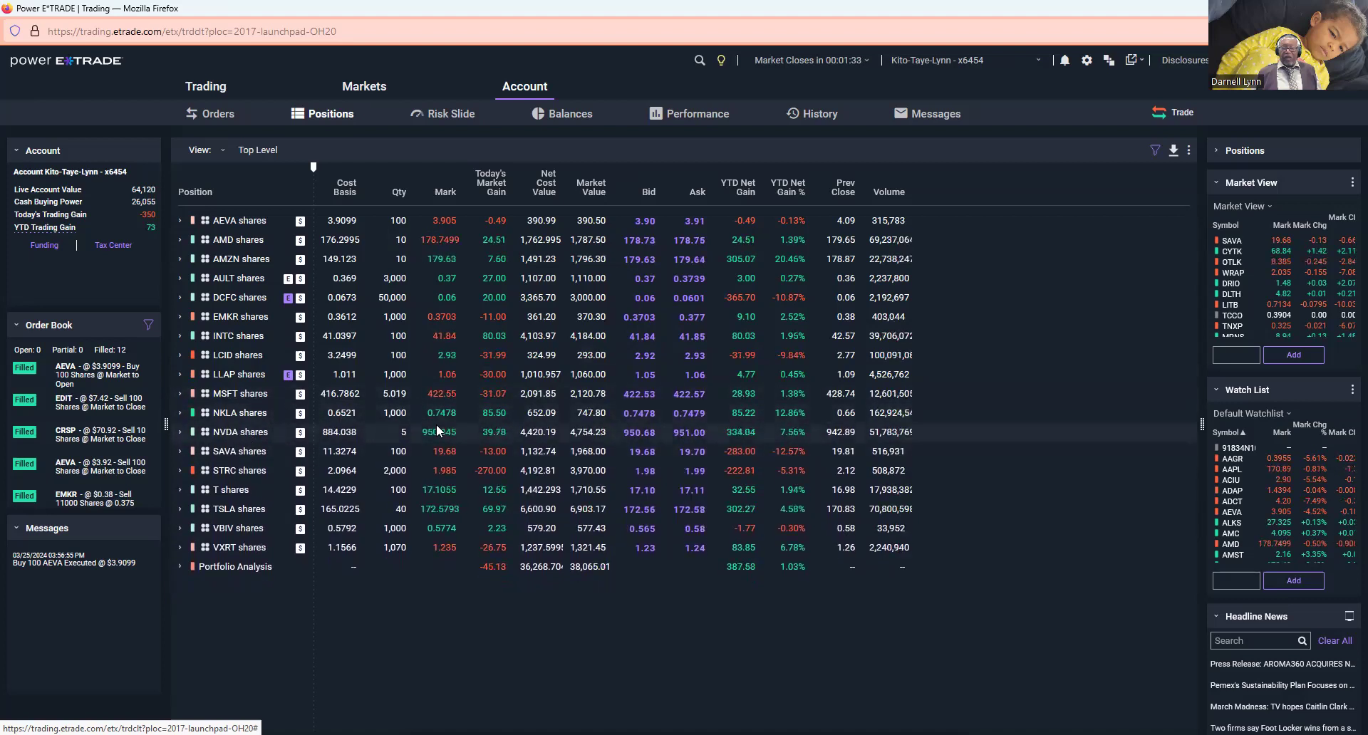
{"action": "mouse_move", "coordinate": [435, 415]}
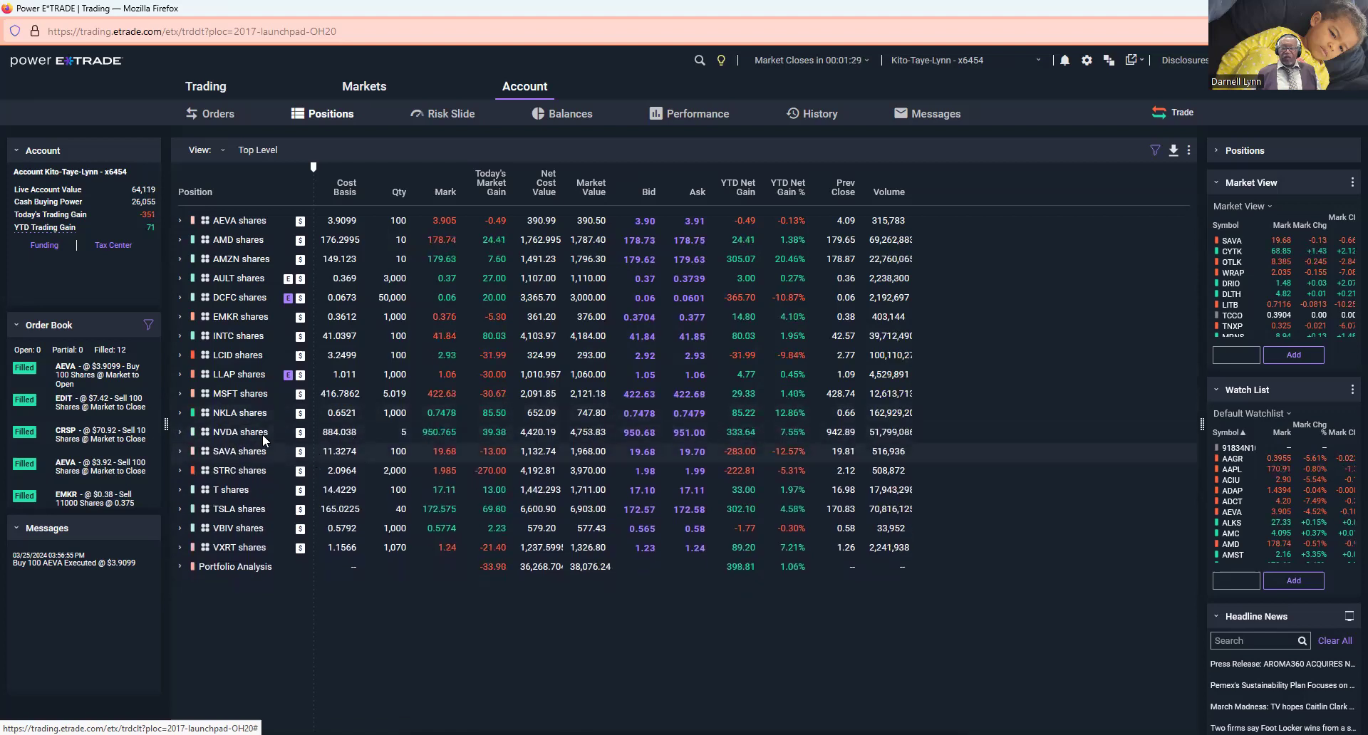
{"action": "mouse_move", "coordinate": [266, 438]}
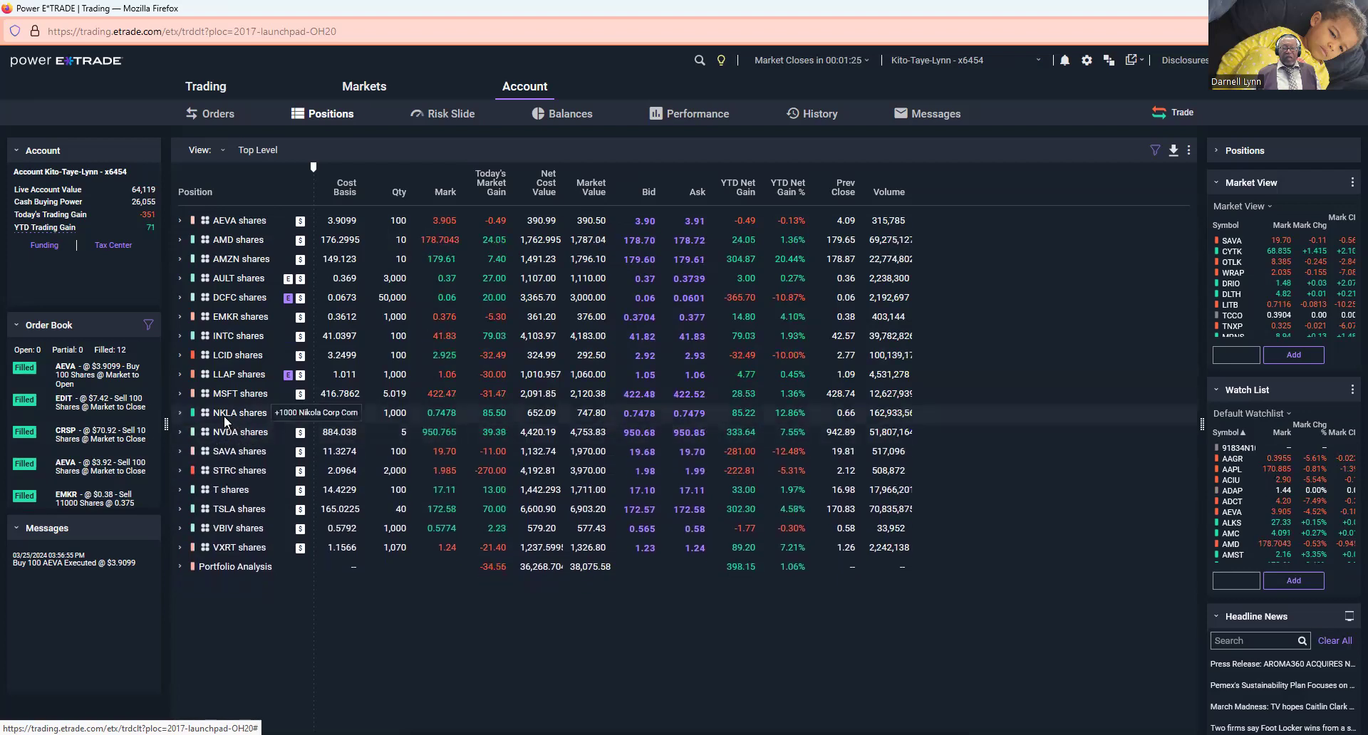
{"action": "mouse_move", "coordinate": [241, 420]}
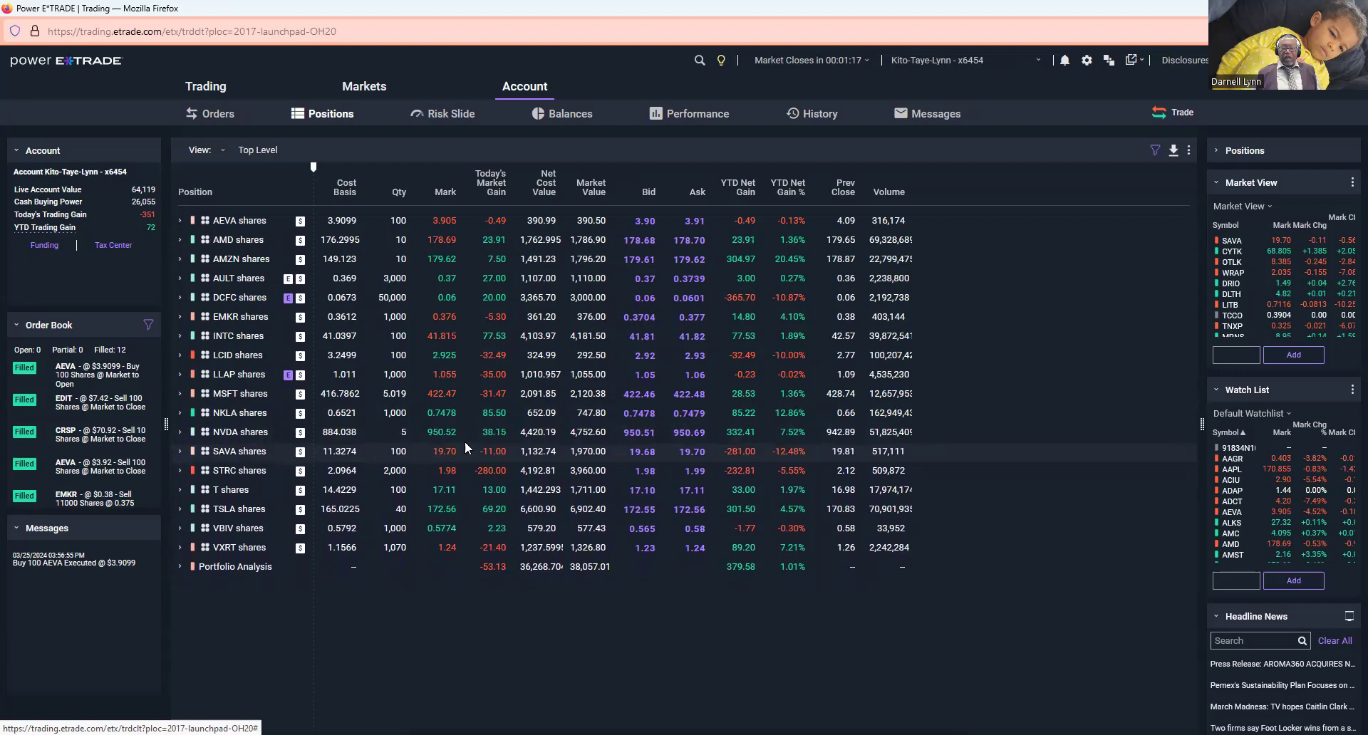
{"action": "mouse_move", "coordinate": [443, 442]}
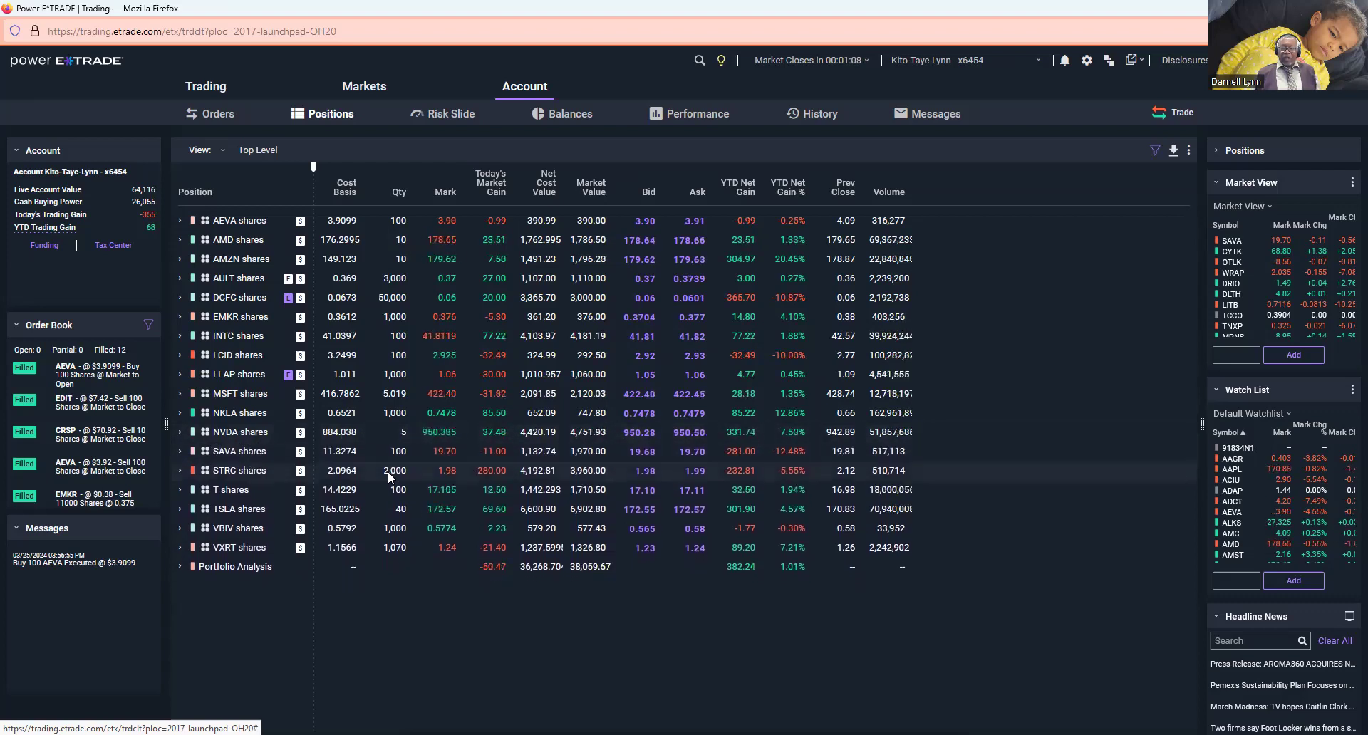
{"action": "mouse_move", "coordinate": [416, 486]}
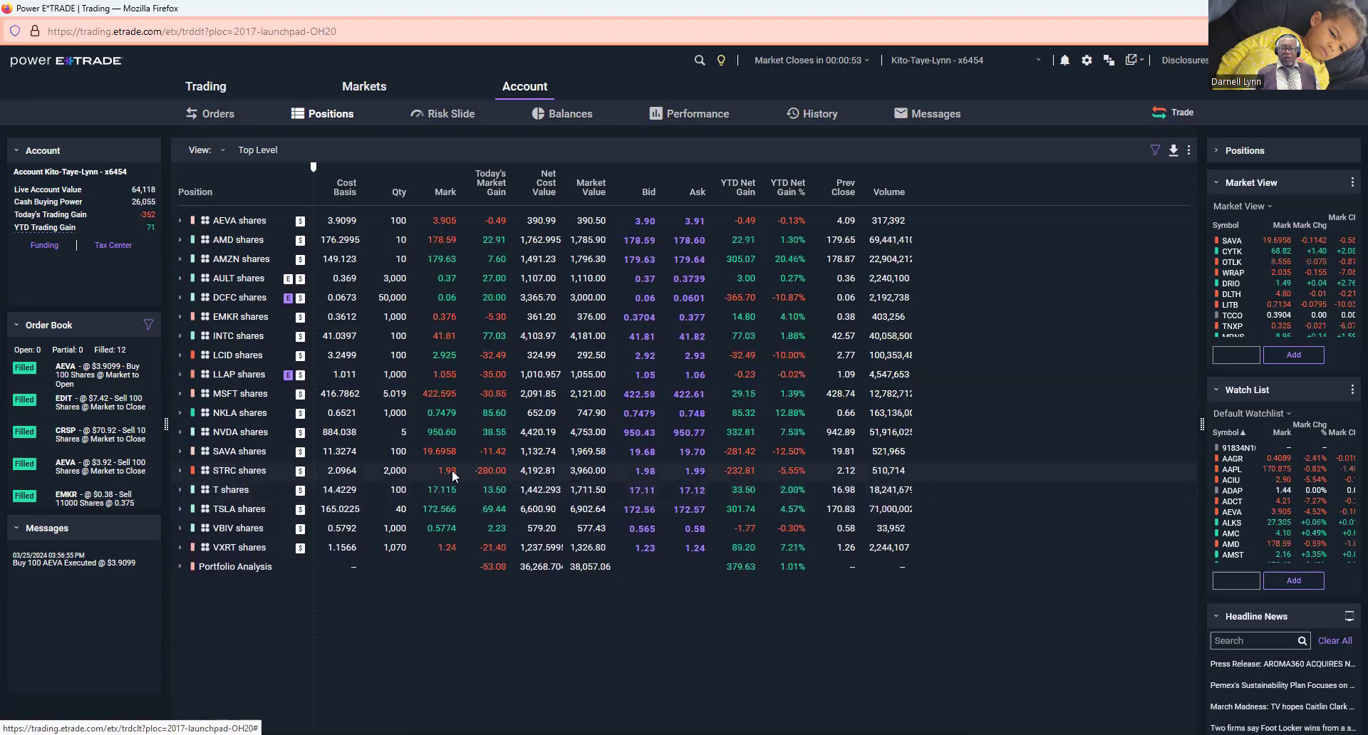
{"action": "mouse_move", "coordinate": [530, 477]}
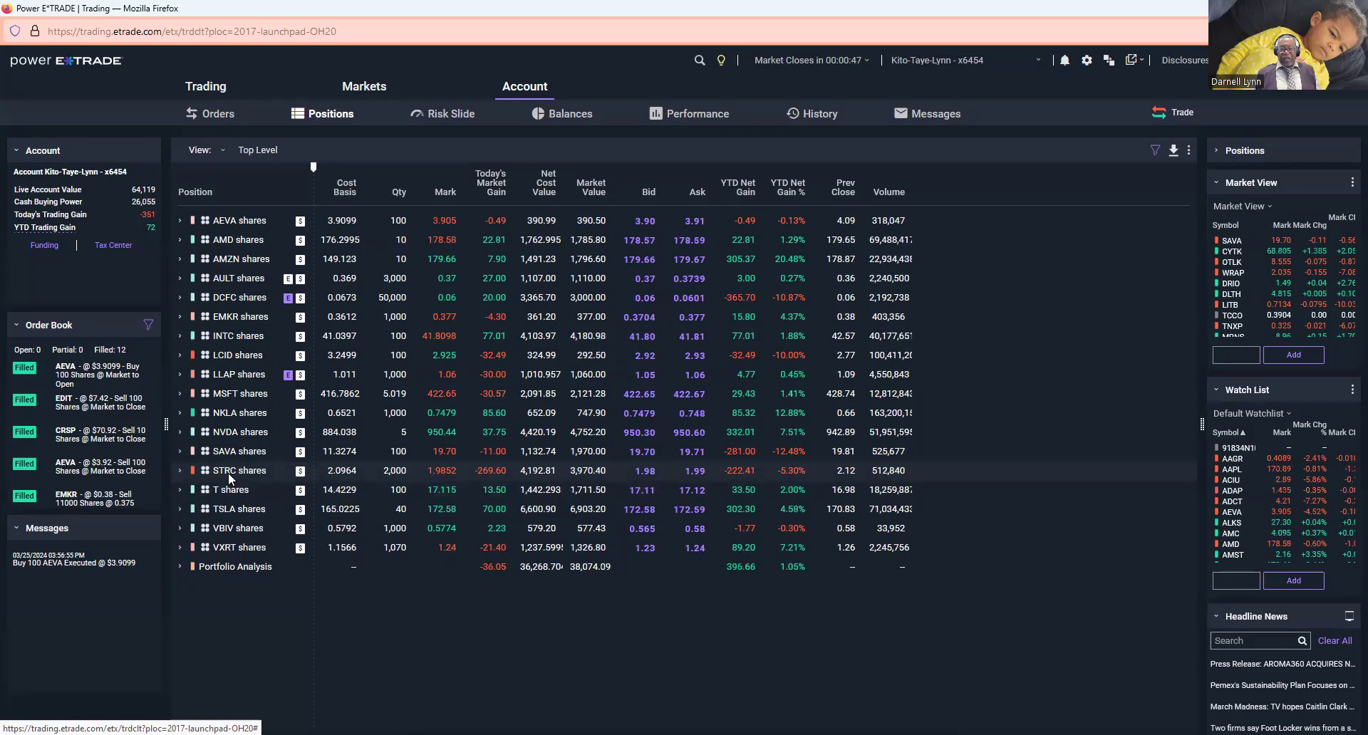
{"action": "mouse_move", "coordinate": [229, 478]}
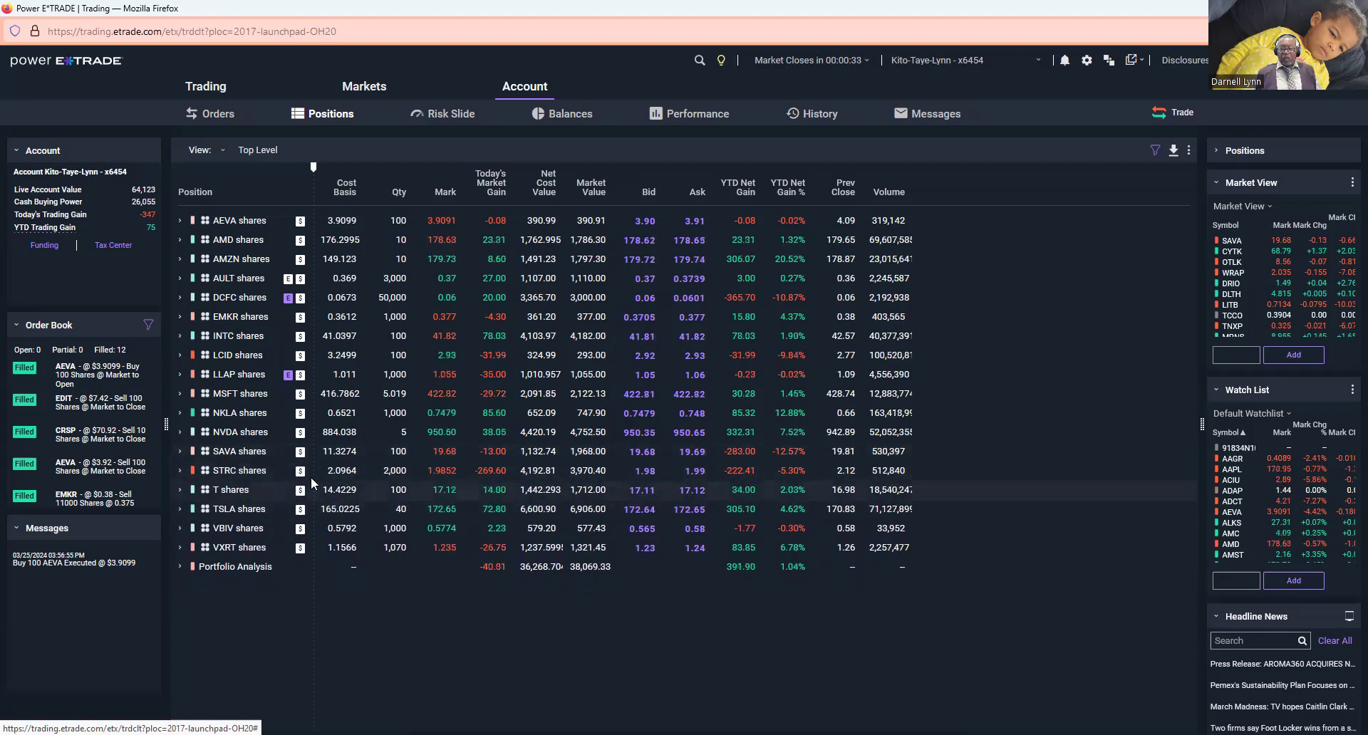
{"action": "left_click", "coordinate": [387, 489]}
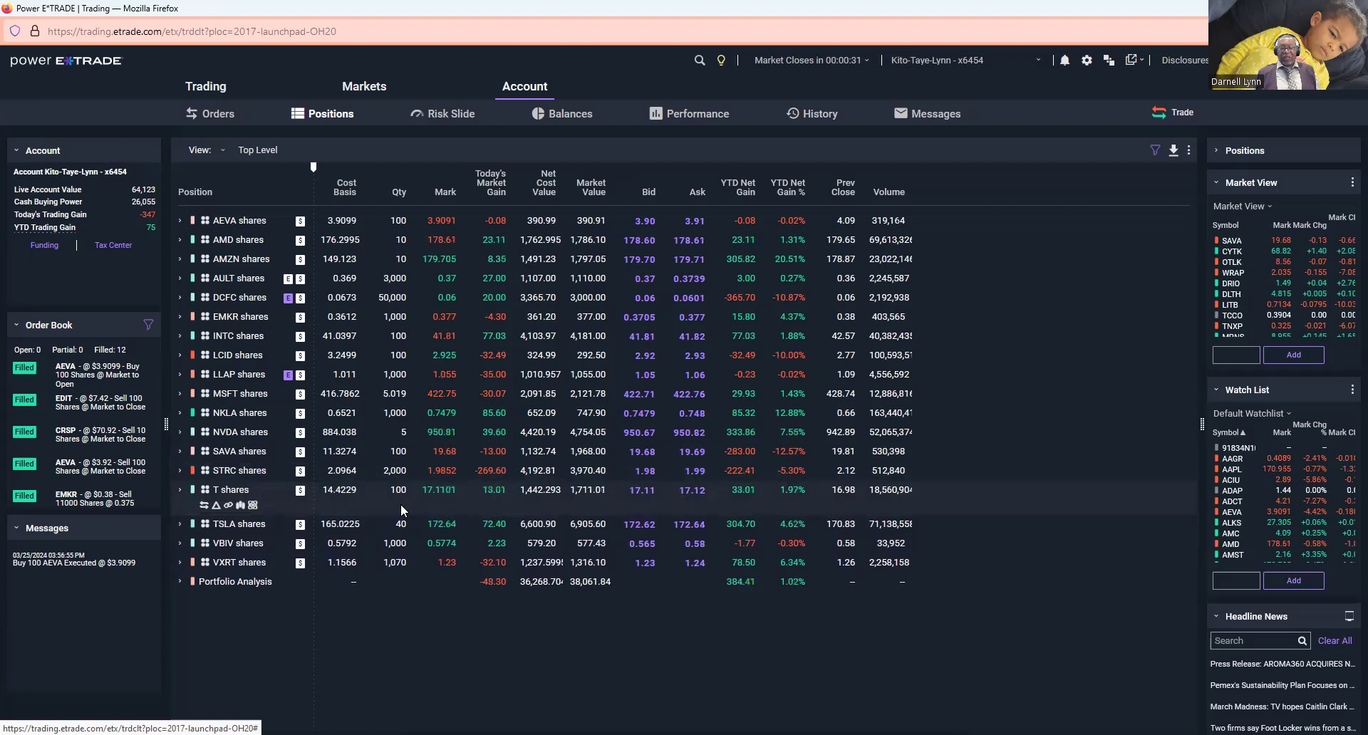
{"action": "left_click", "coordinate": [264, 488]}
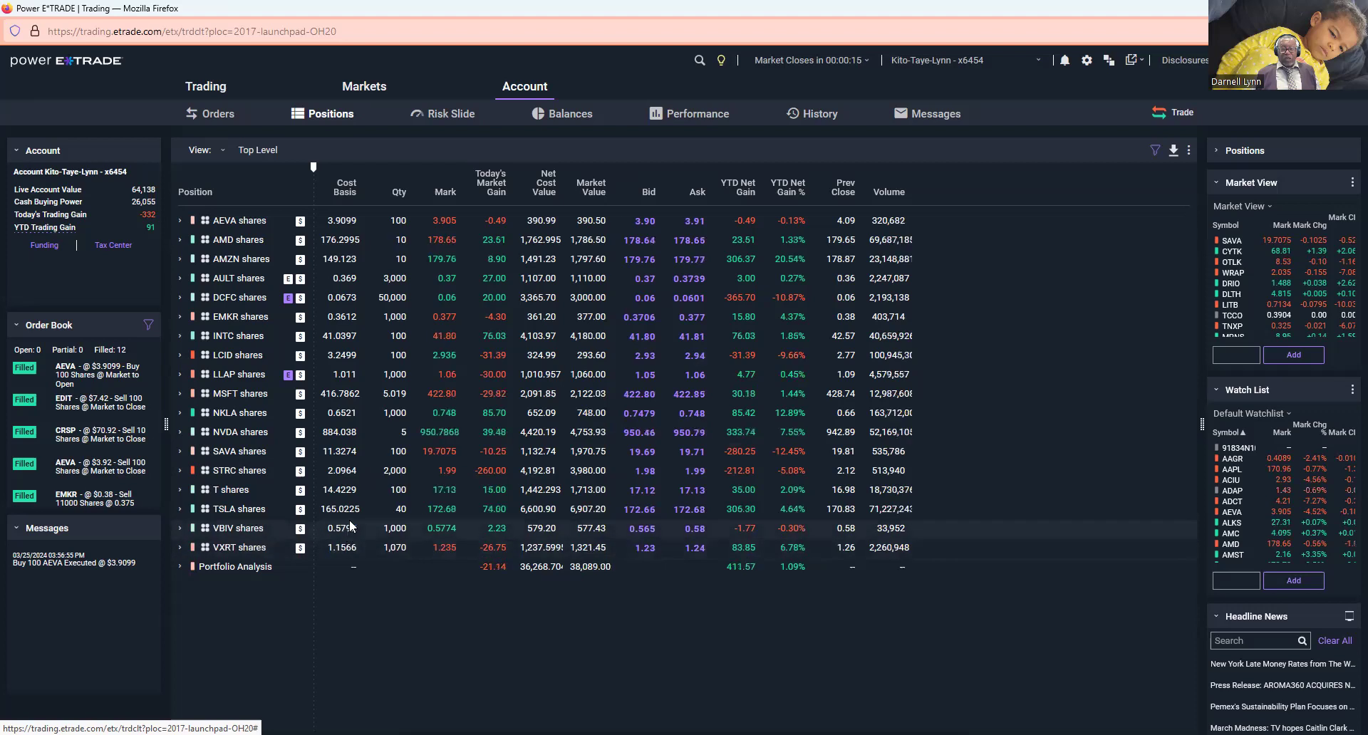
{"action": "left_click", "coordinate": [550, 553]}
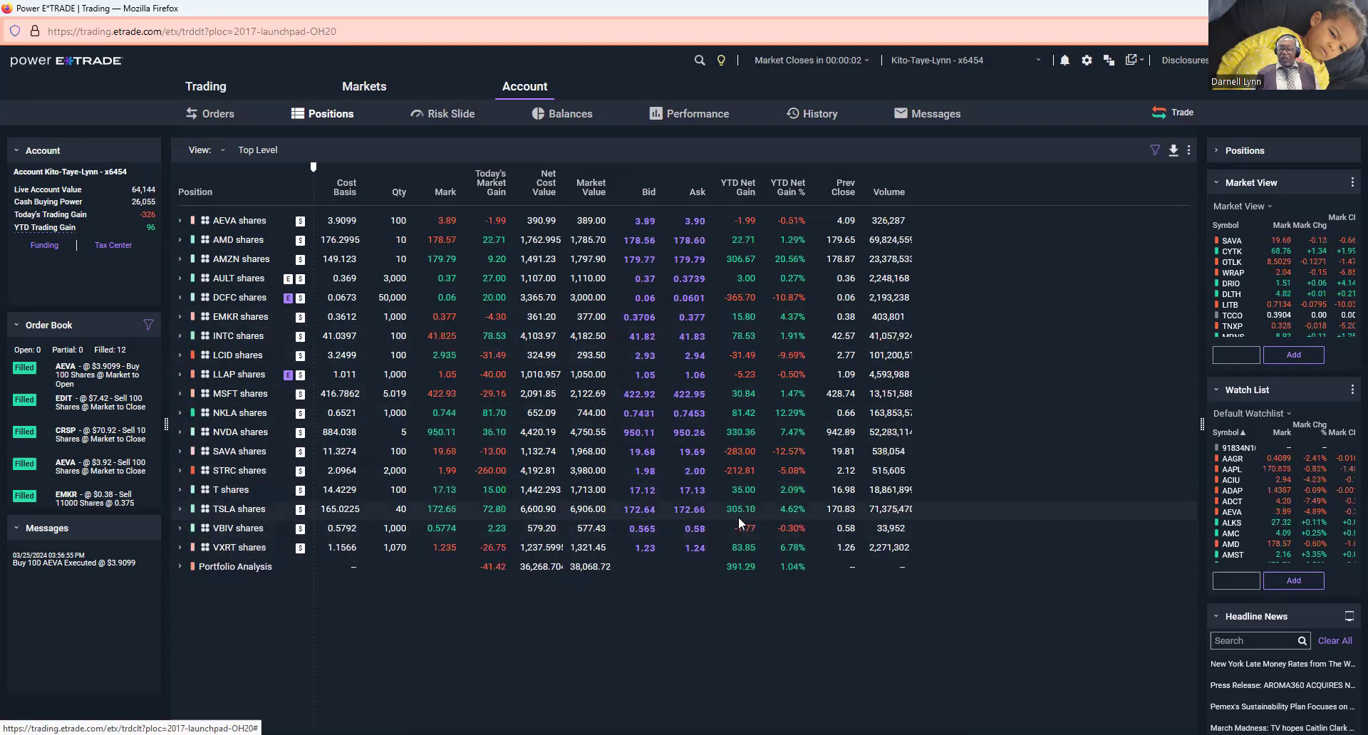
{"action": "mouse_move", "coordinate": [735, 511]}
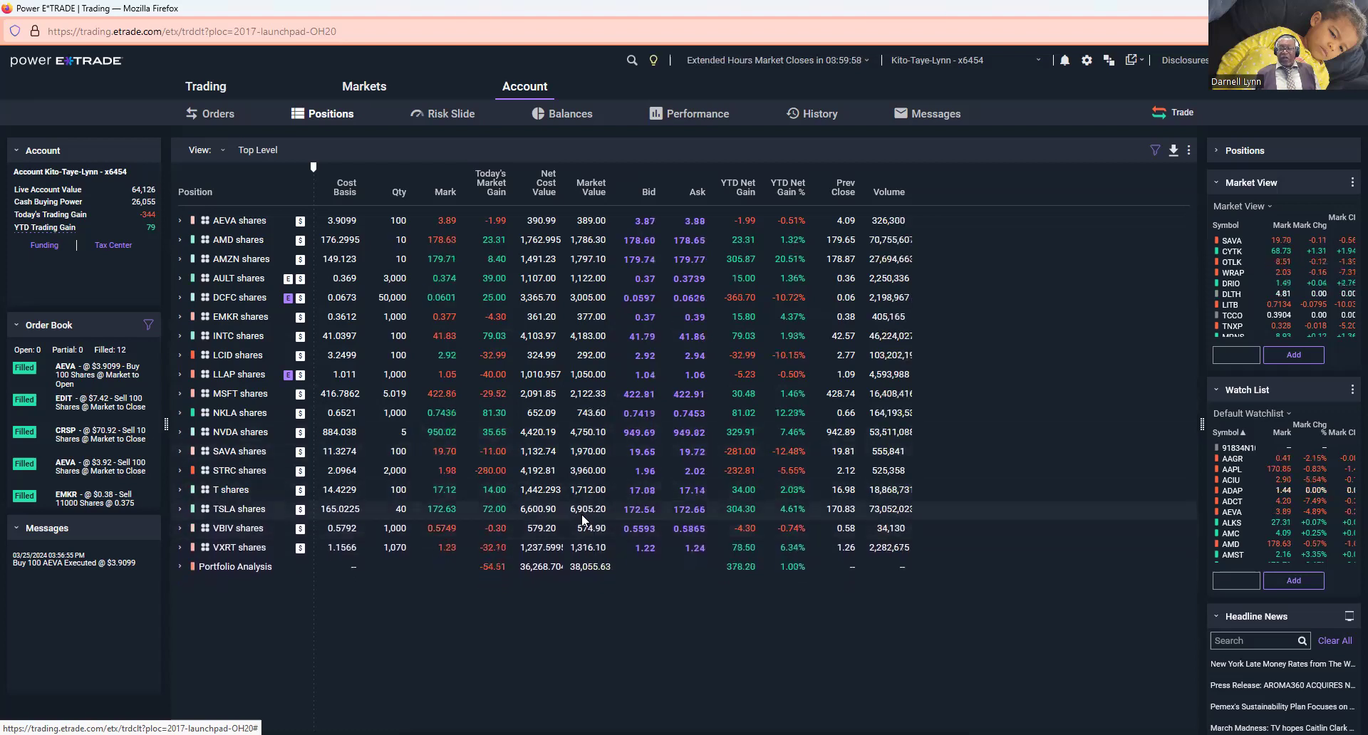
{"action": "mouse_move", "coordinate": [476, 519]}
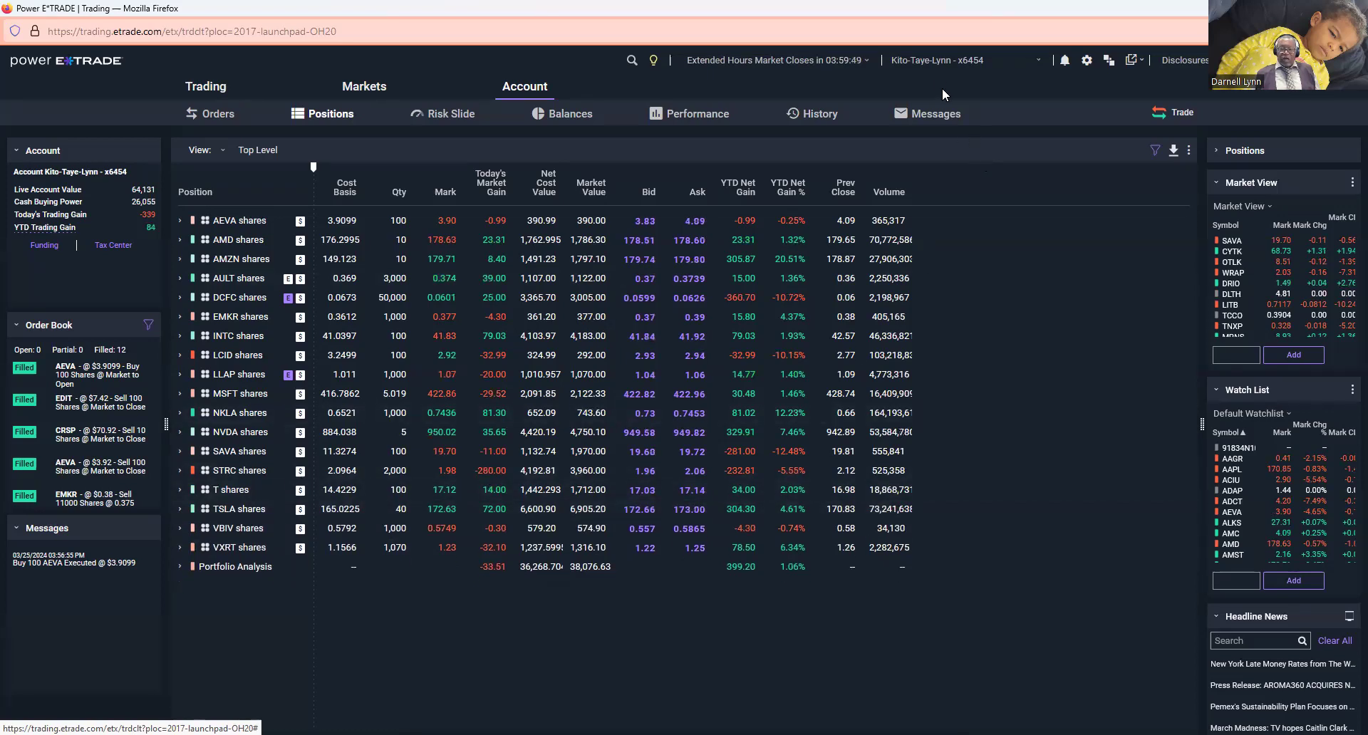
Switch the positions view to All Accounts - 3 accounts for combined holdings.
{"action": "left_click", "coordinate": [1024, 62]}
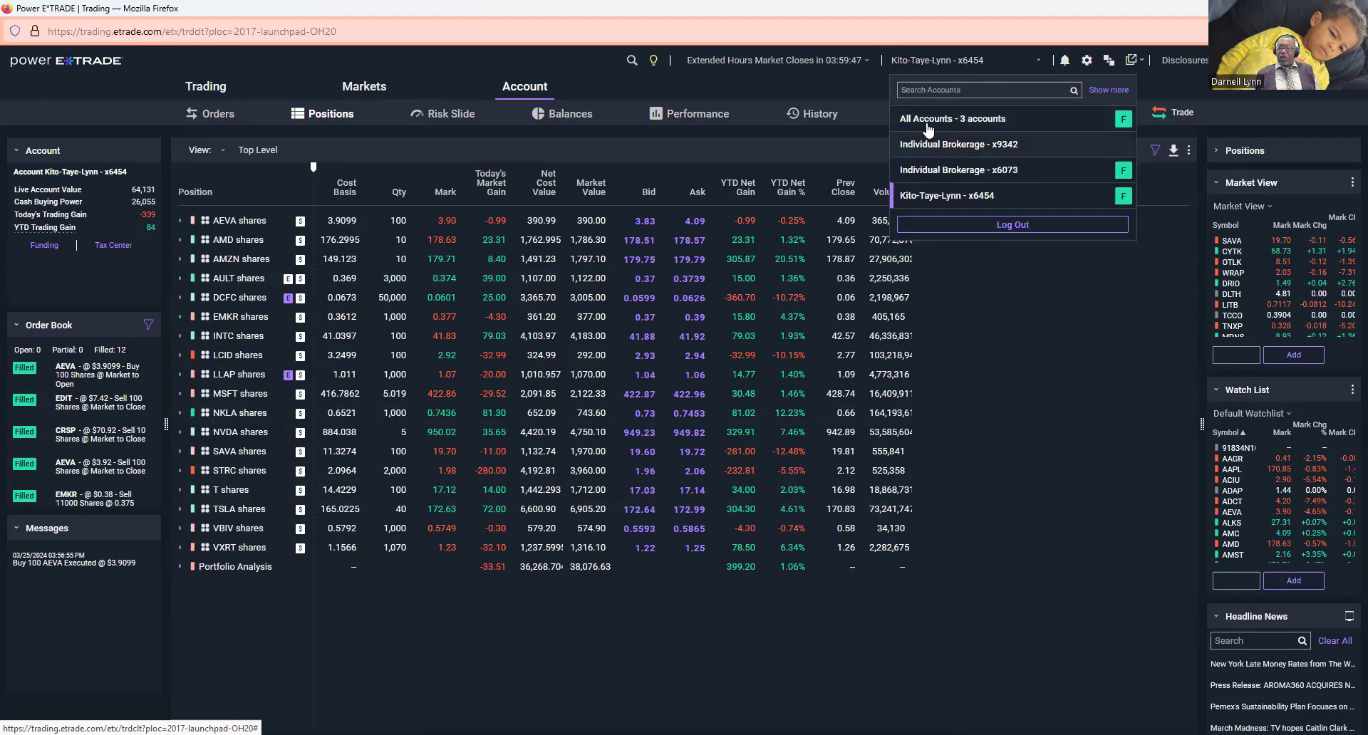
{"action": "left_click", "coordinate": [926, 119]}
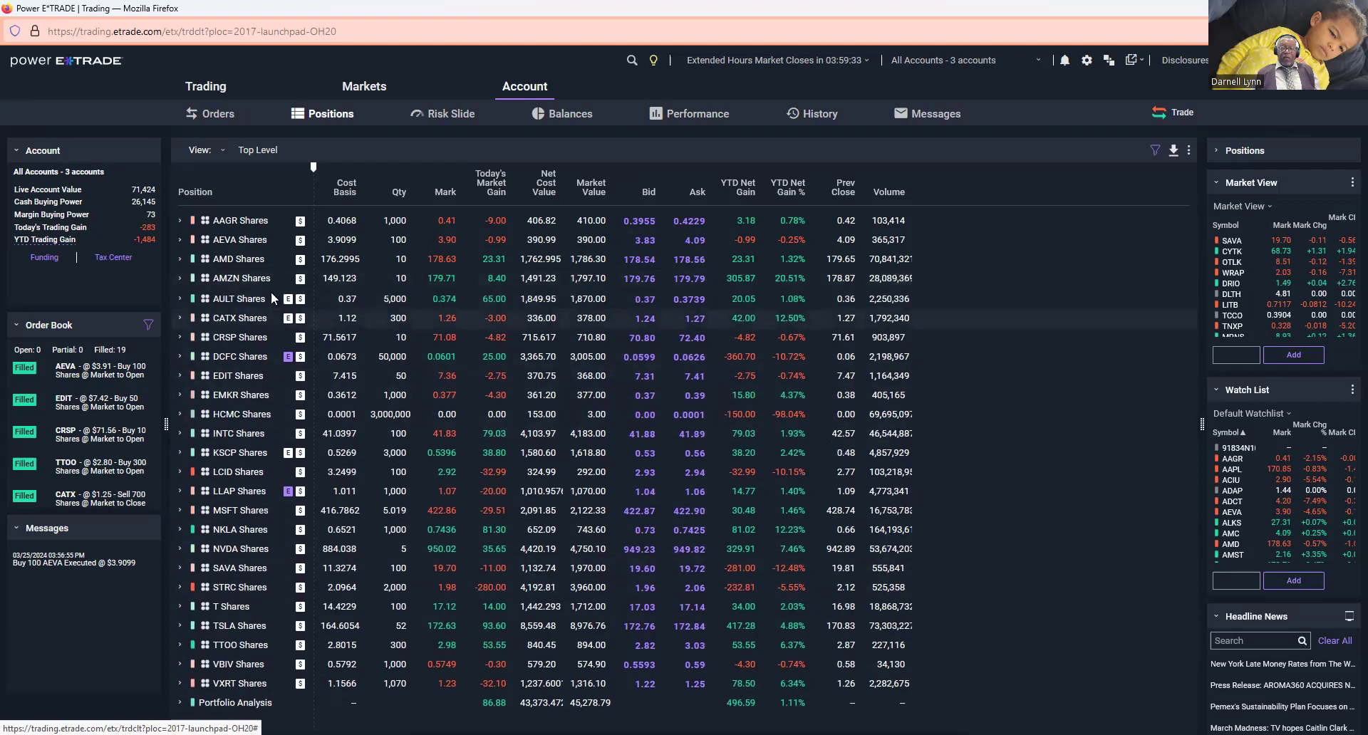
{"action": "mouse_move", "coordinate": [284, 276]}
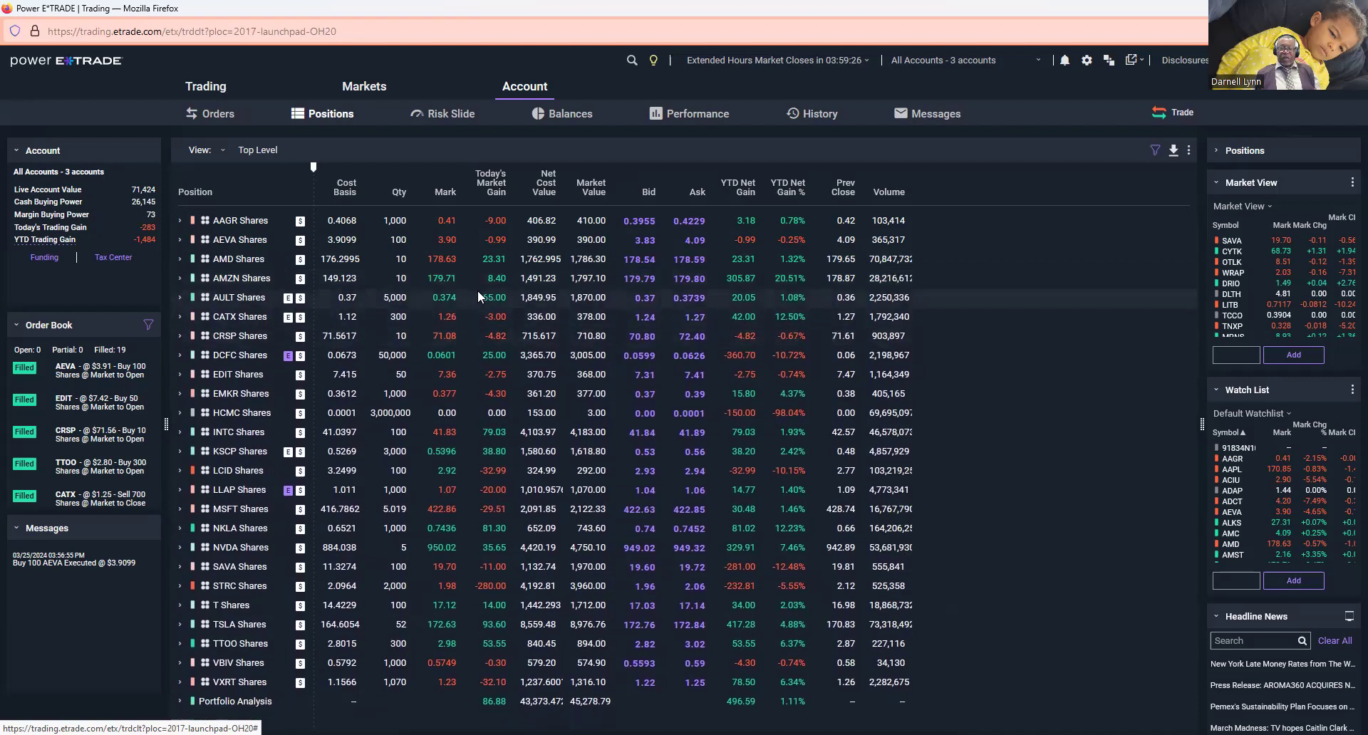
{"action": "mouse_move", "coordinate": [478, 292]}
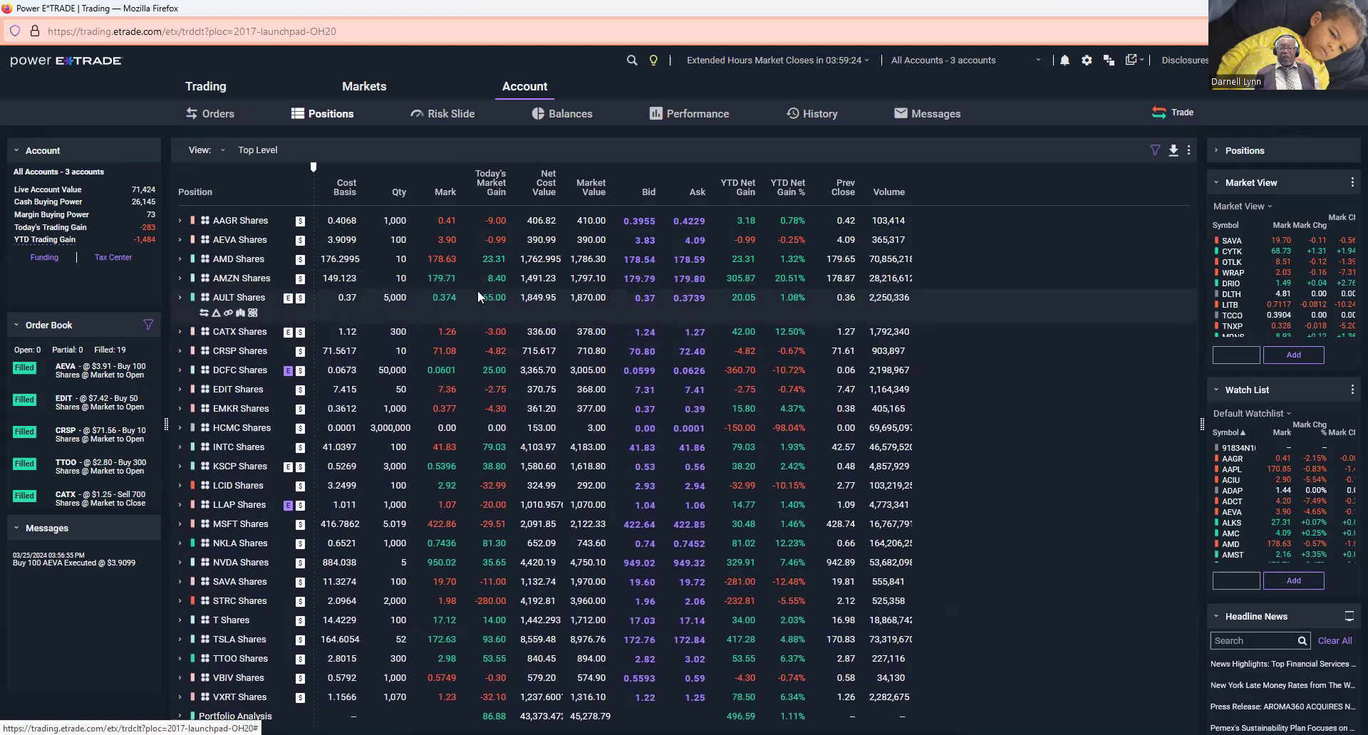
{"action": "right_click", "coordinate": [478, 289]}
{"action": "key", "text": "Escape"}
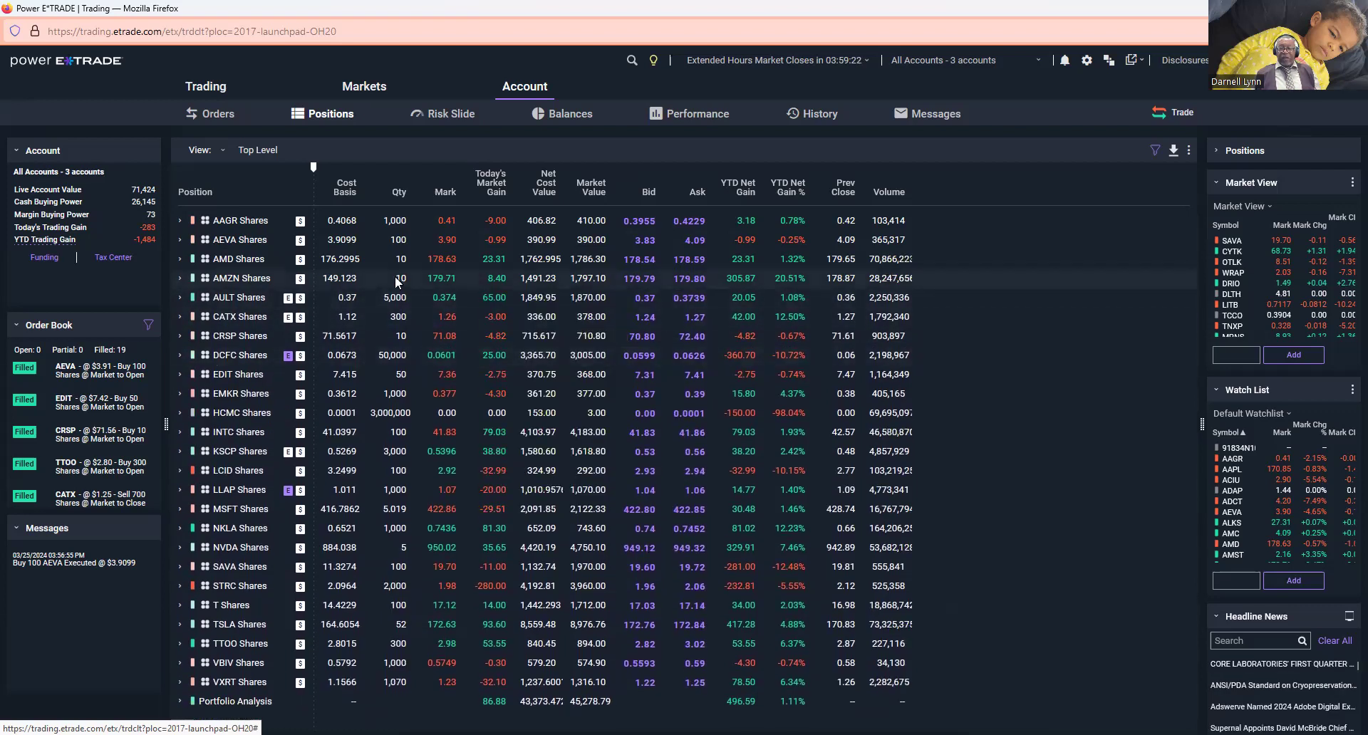
Review the combined holdings (45,278.79 market value), then reopen and close the account list unchanged.
{"action": "mouse_move", "coordinate": [396, 282]}
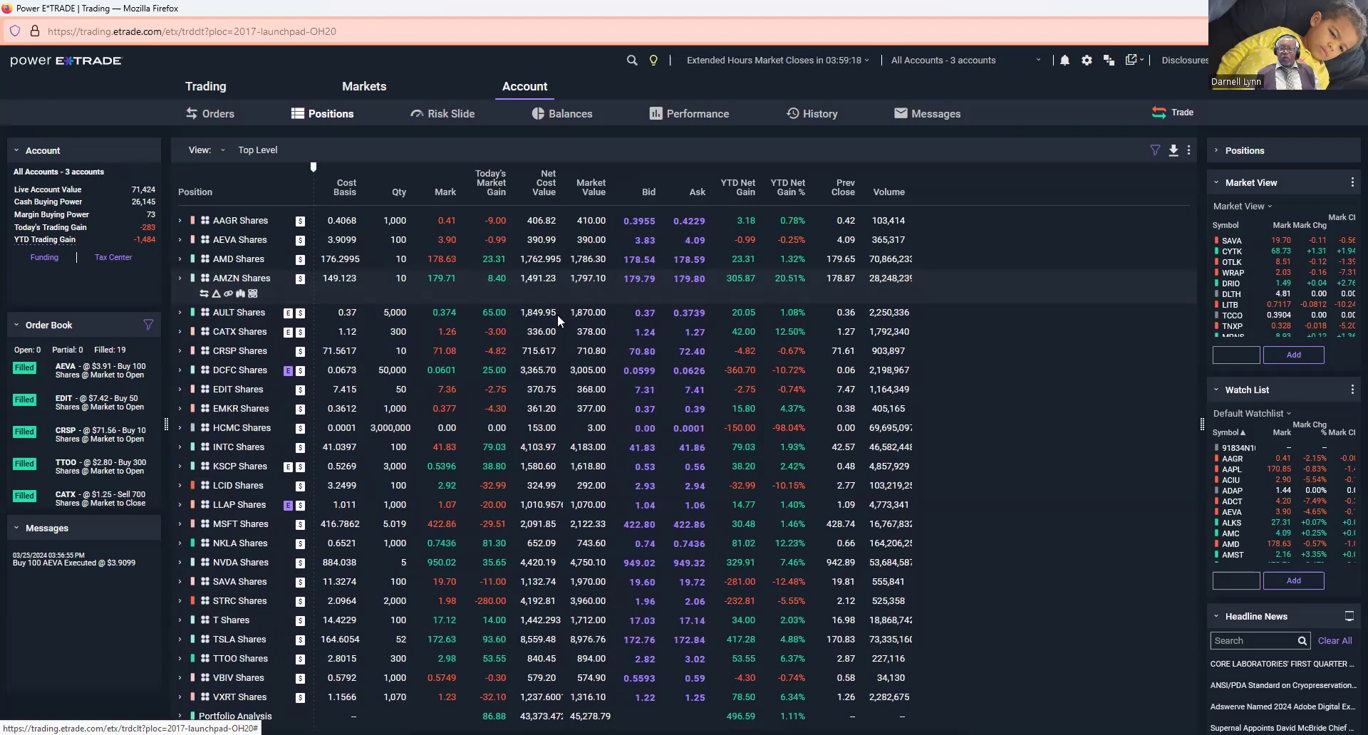
{"action": "mouse_move", "coordinate": [476, 219]}
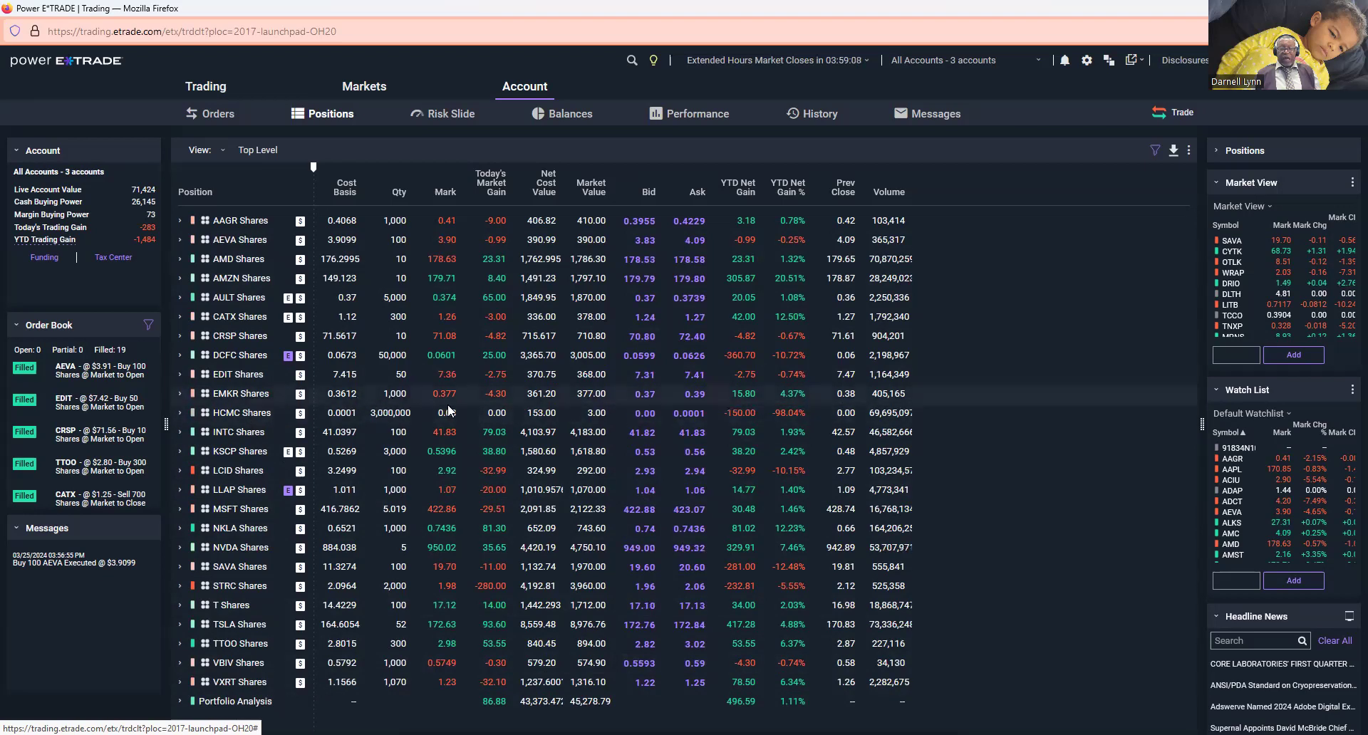
{"action": "mouse_move", "coordinate": [446, 407]}
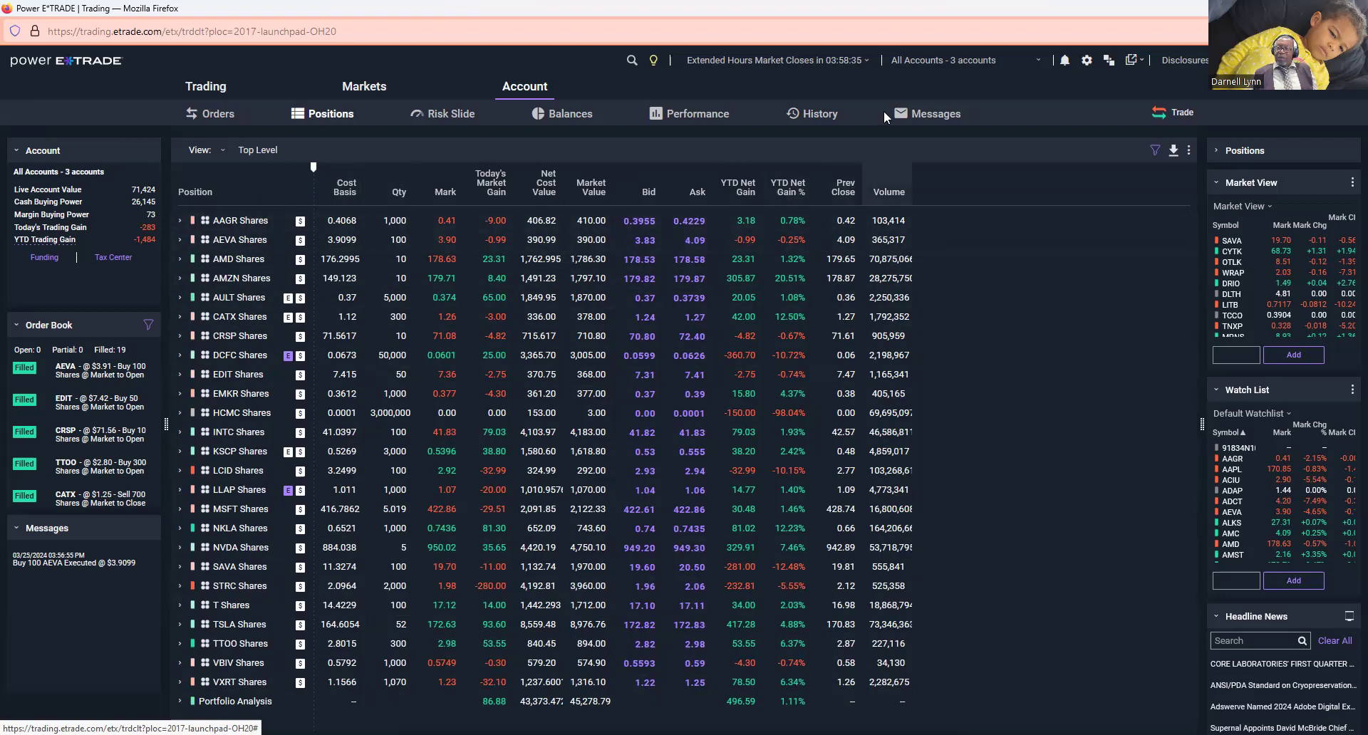
{"action": "left_click", "coordinate": [1035, 65]}
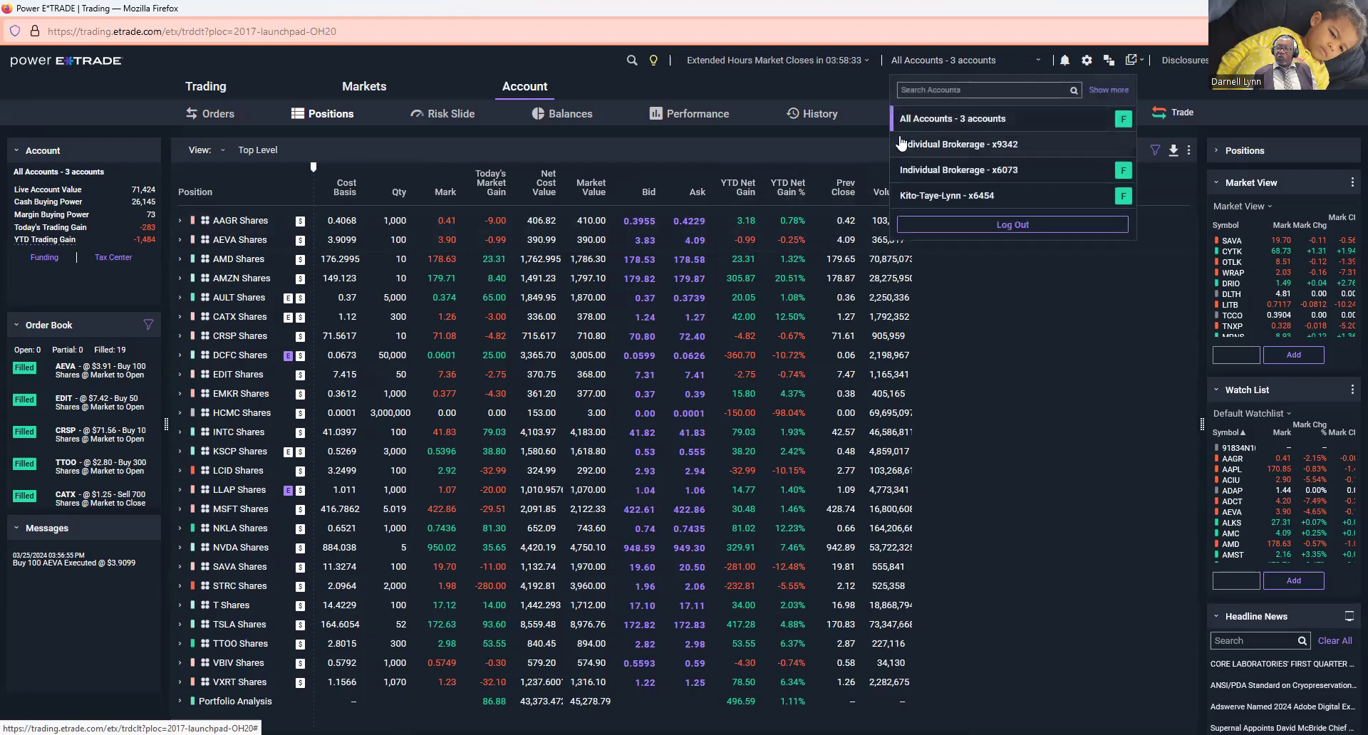
{"action": "left_click", "coordinate": [1027, 263]}
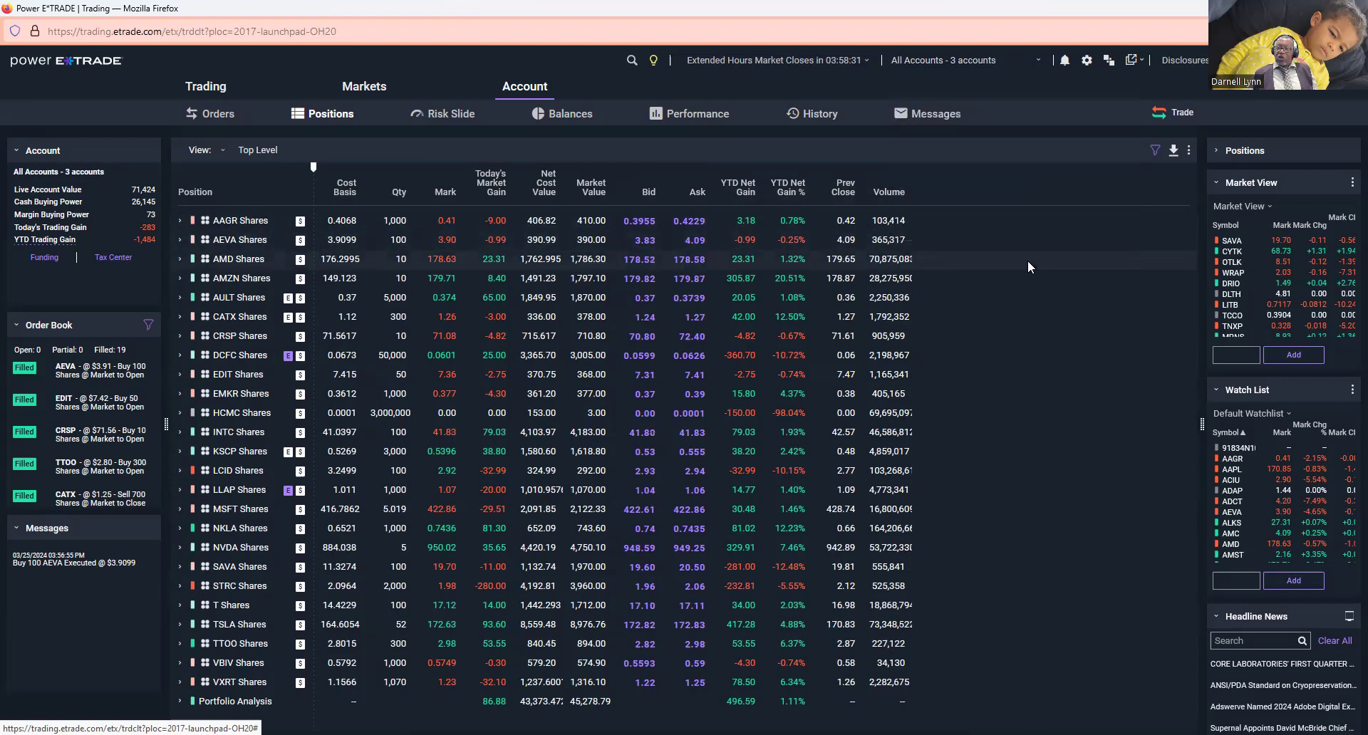